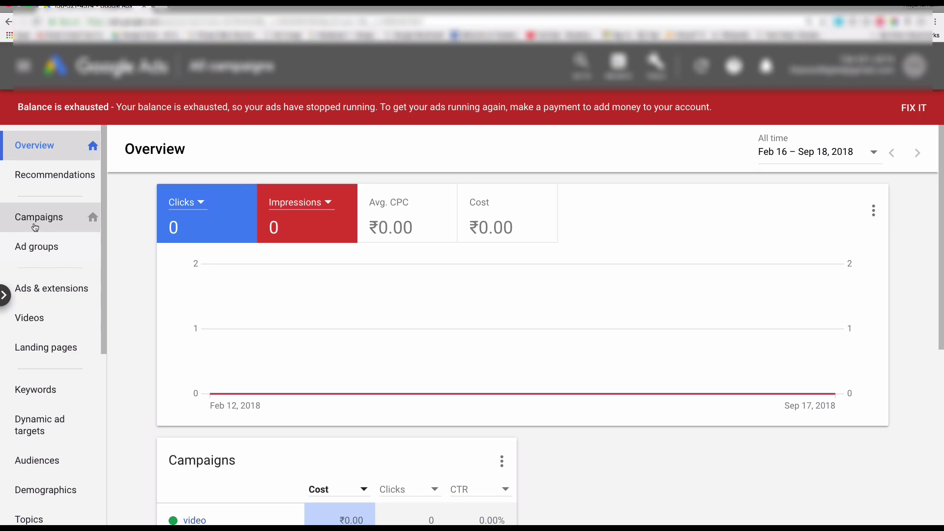
- Open the Campaigns page and review the mostly paused campaigns, budgets and bid strategies
left_click(35, 227)
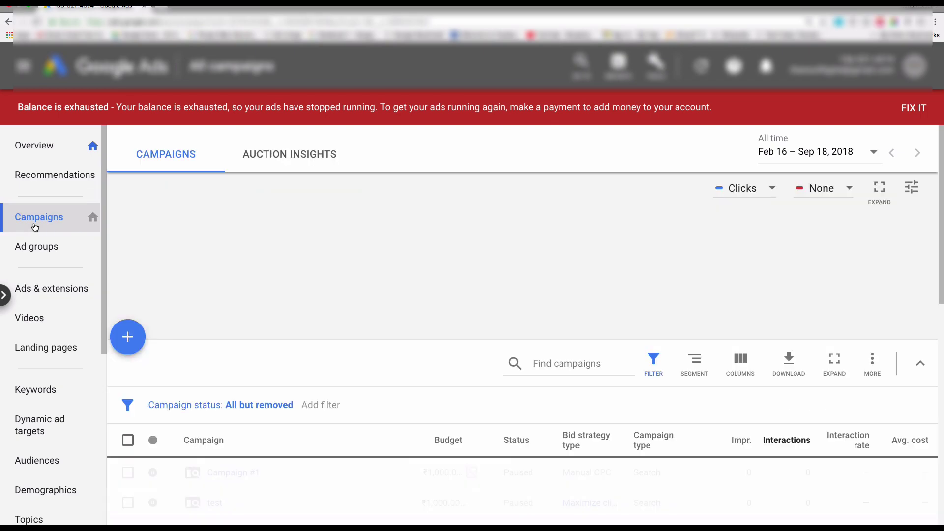
scroll(336, 295, "down", 2)
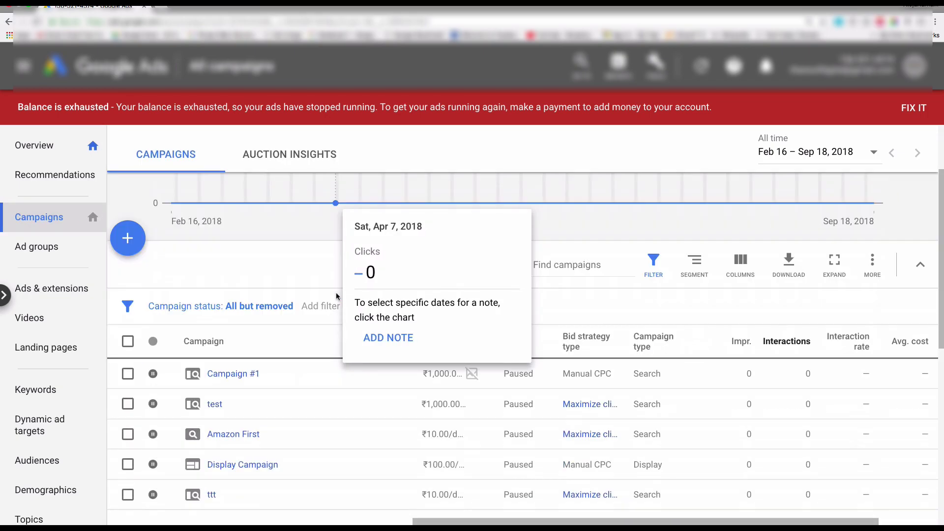
scroll(337, 295, "down", 5)
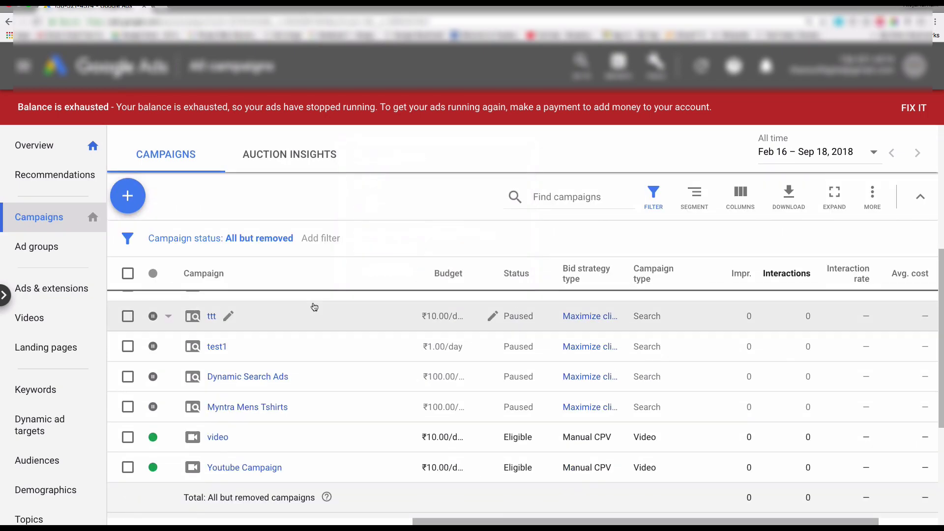
scroll(241, 394, "up", 1)
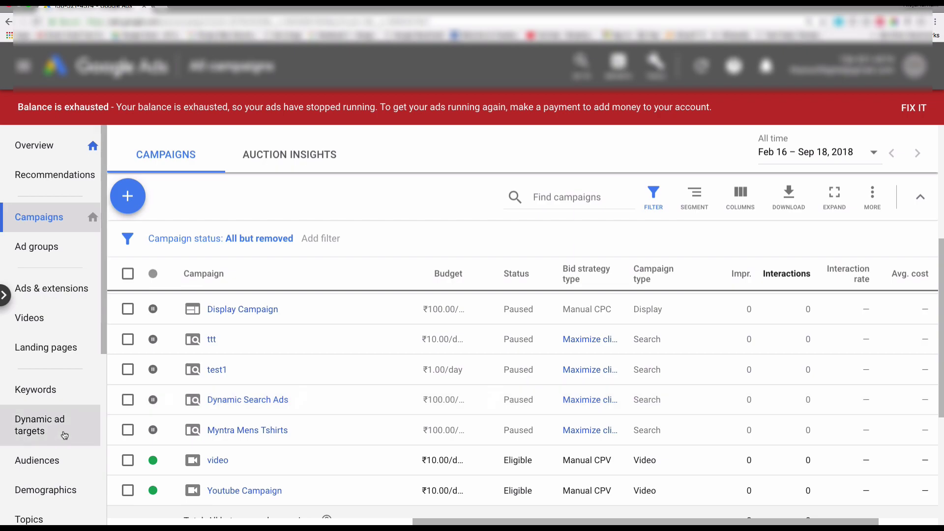
scroll(64, 434, "down", 3)
scroll(64, 434, "down", 3)
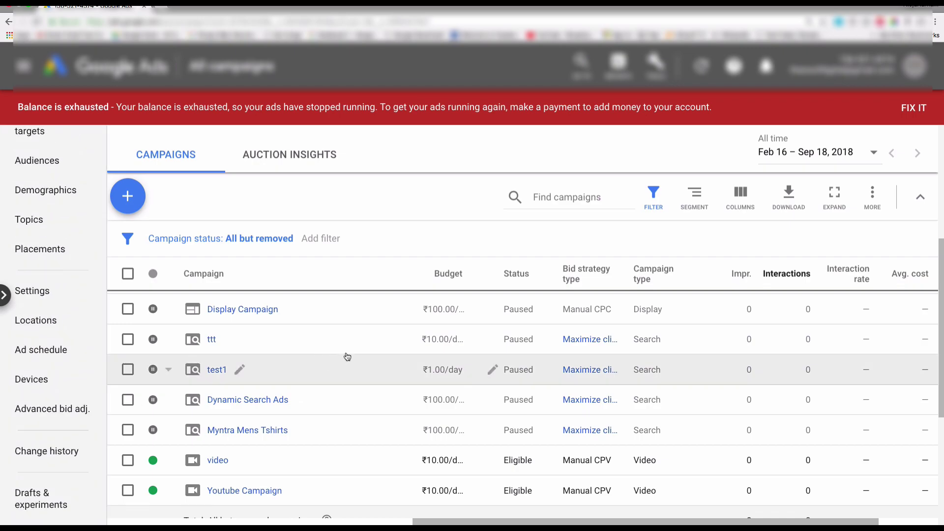
scroll(346, 355, "up", 5)
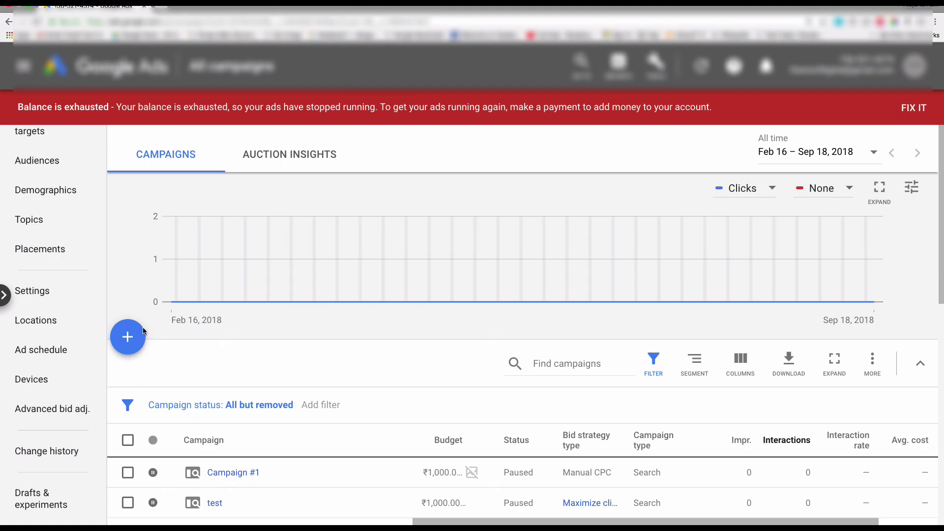
scroll(86, 314, "up", 6)
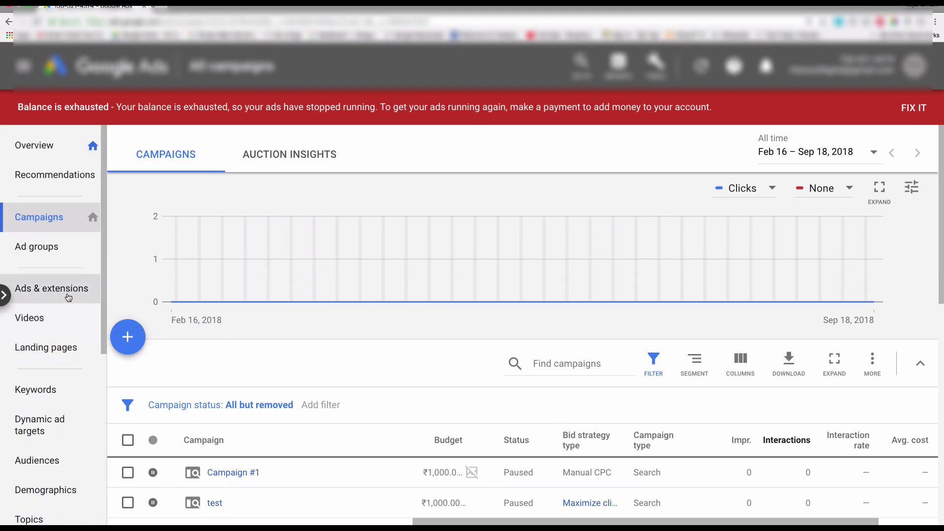
scroll(68, 297, "down", 2)
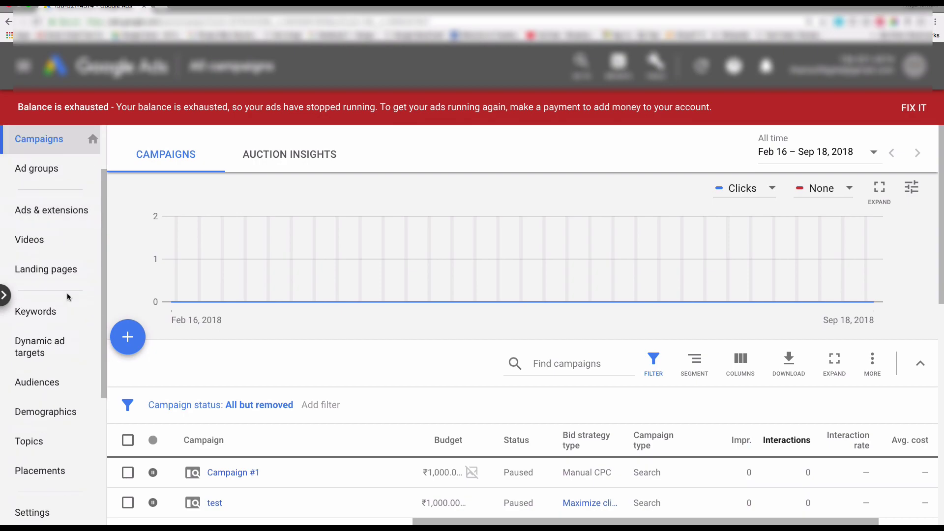
scroll(67, 293, "down", 1)
- Open campaign ttt's settings and expand Additional settings > Campaign URL options
left_click(42, 501)
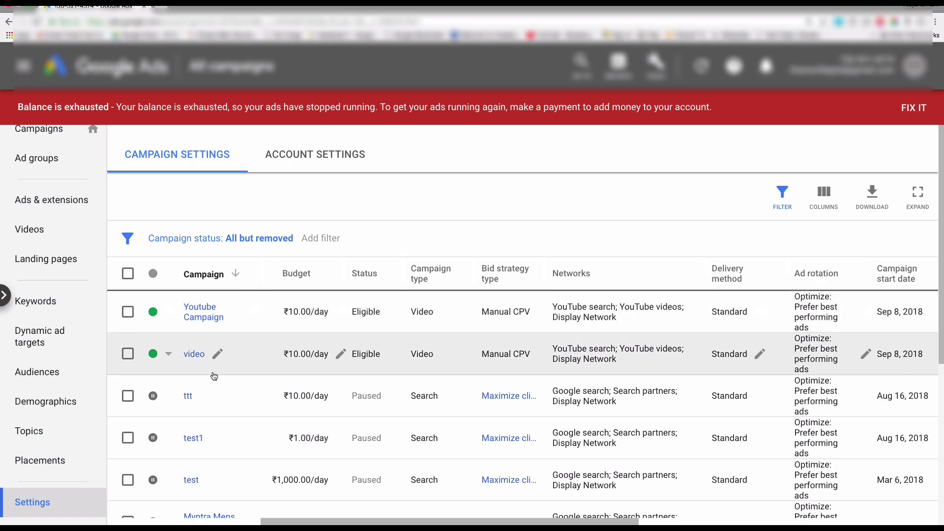
left_click(188, 396)
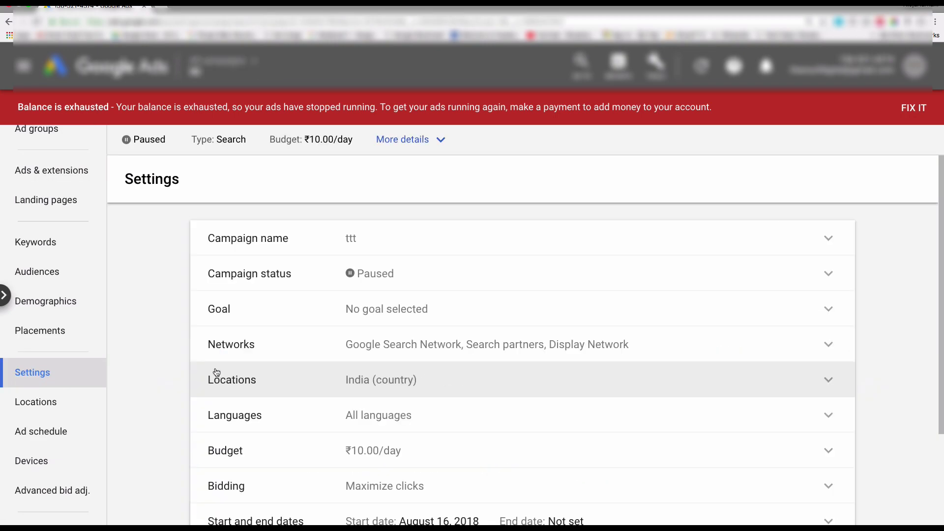
scroll(328, 387, "down", 2)
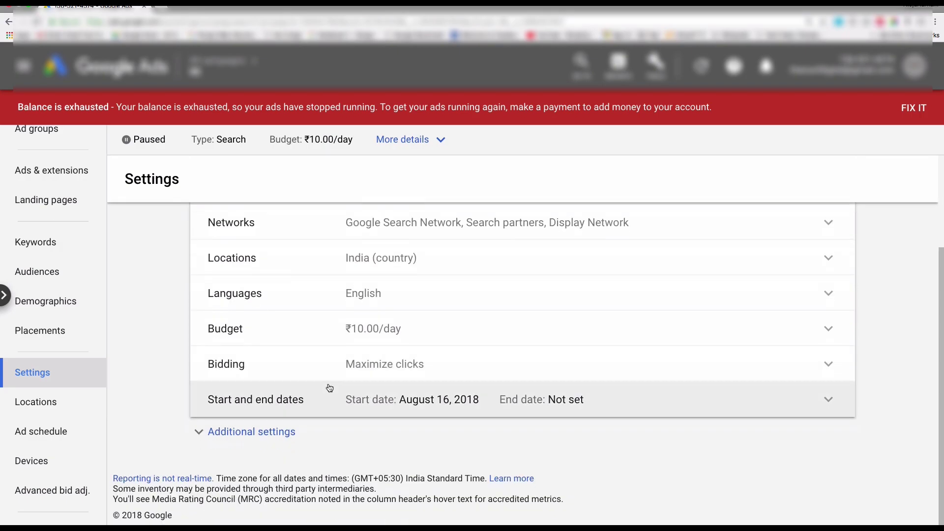
left_click(202, 430)
scroll(233, 422, "down", 3)
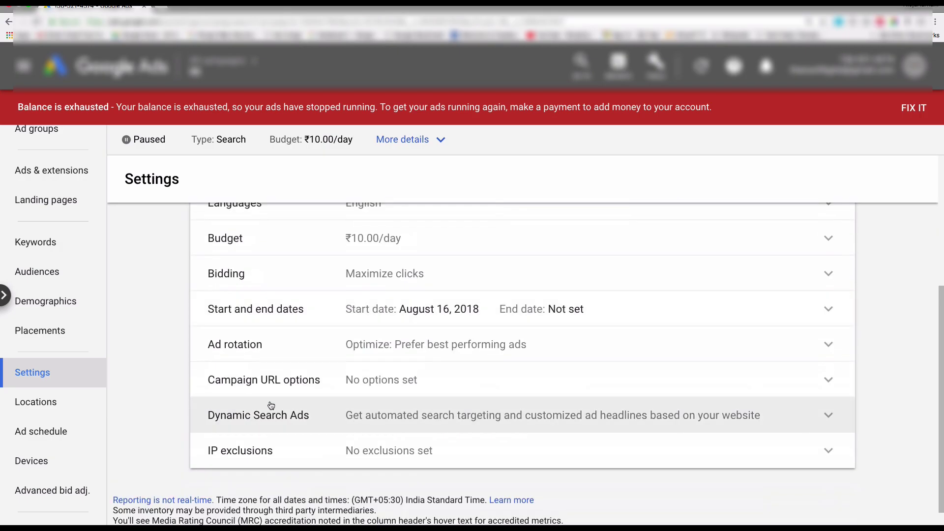
left_click(375, 394)
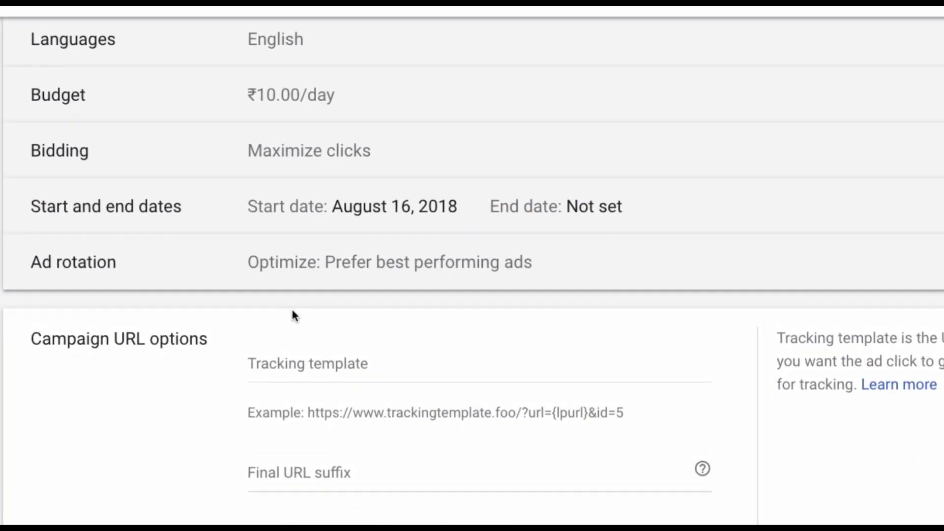
scroll(302, 324, "down", 3)
- Enter the tracking template {lpurl}?utm_source={_adgroup}&utm_content={_ad}
left_click(312, 210)
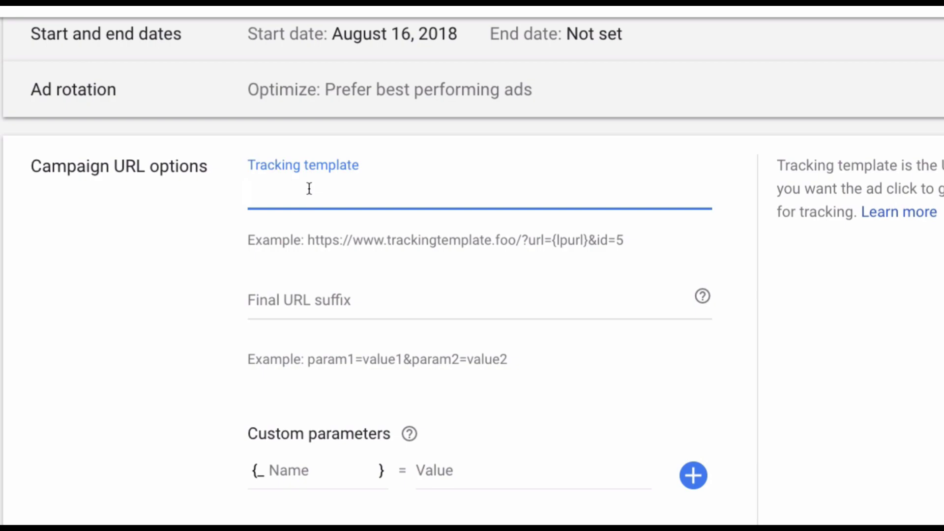
type("{lpurl}")
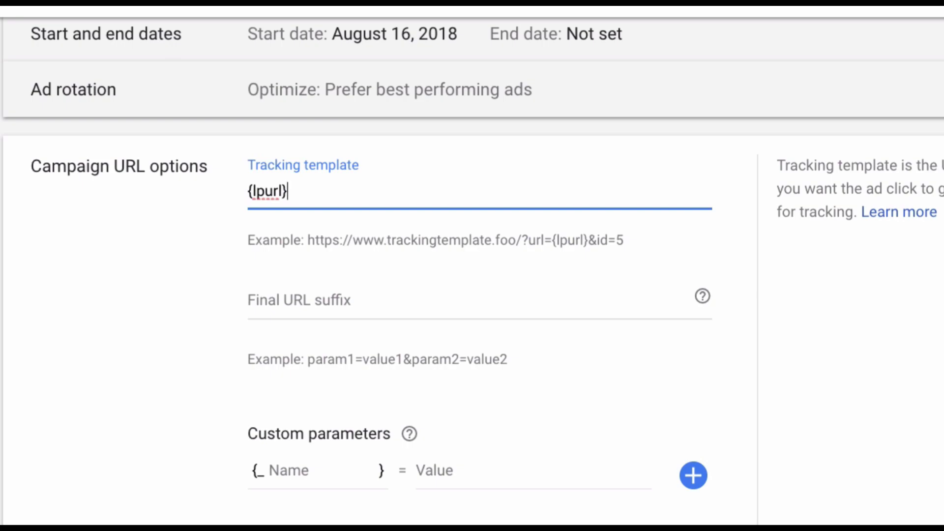
type("?utm_source")
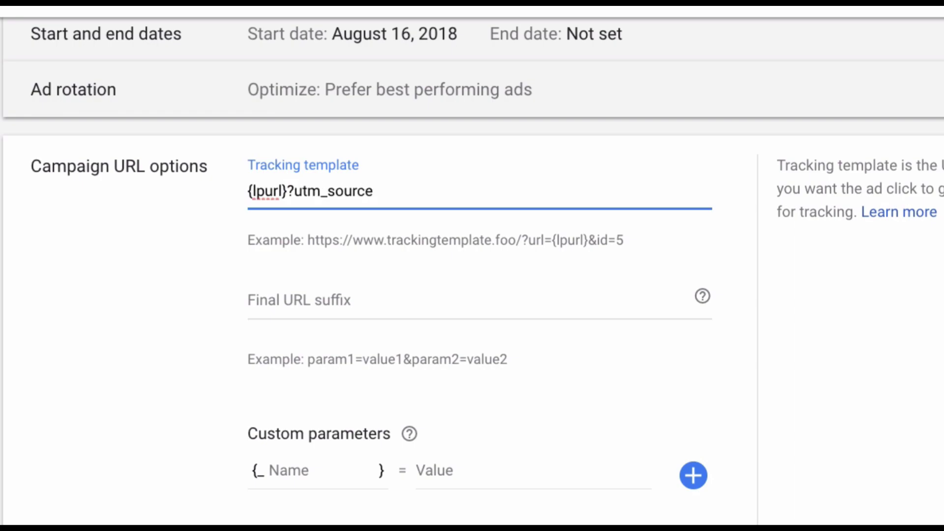
type("={_adgroup}")
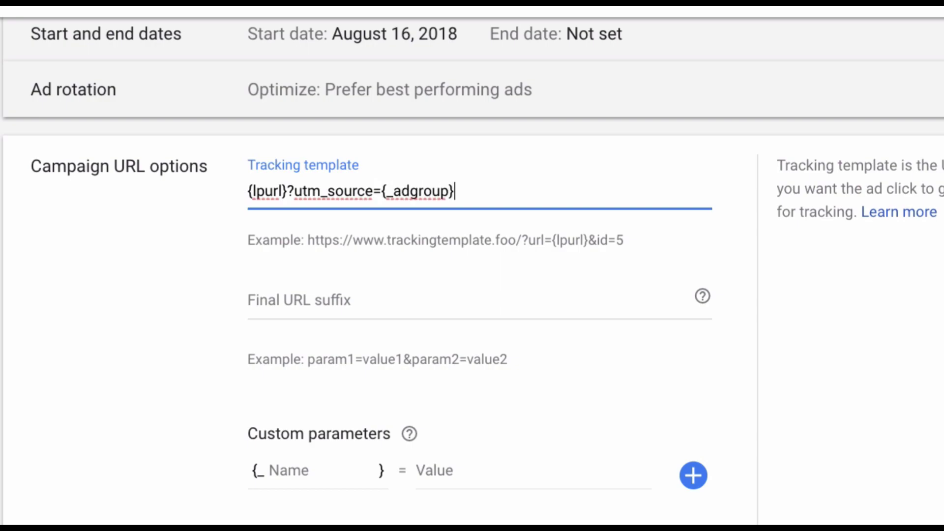
type("&utm_content")
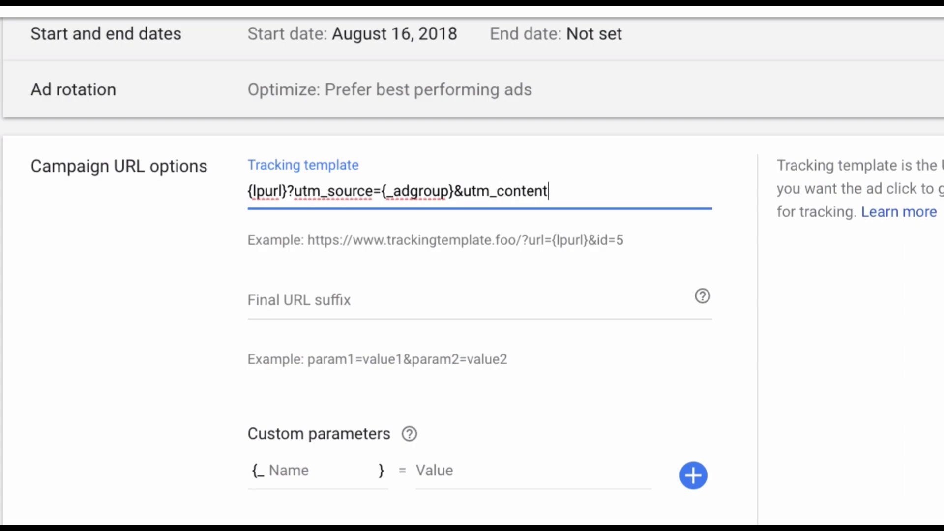
type("={_ad}")
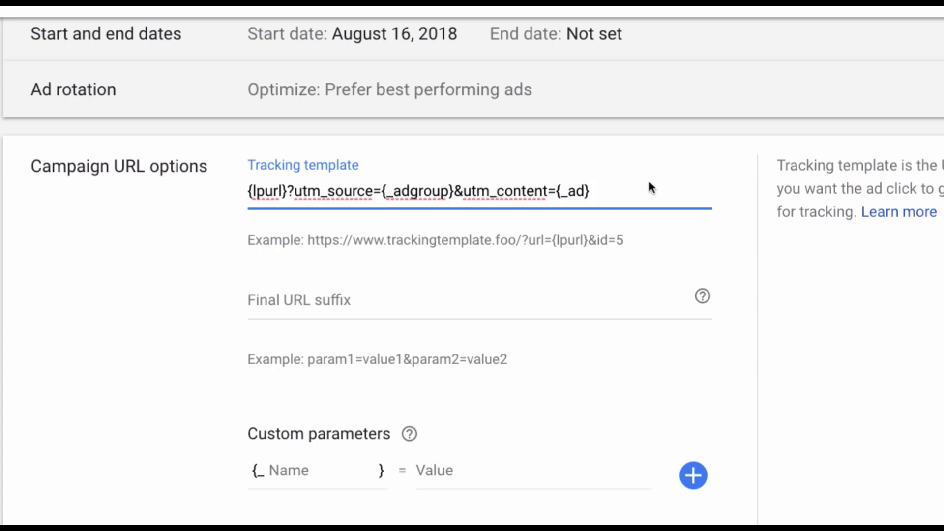
left_click_drag(463, 192, 587, 195)
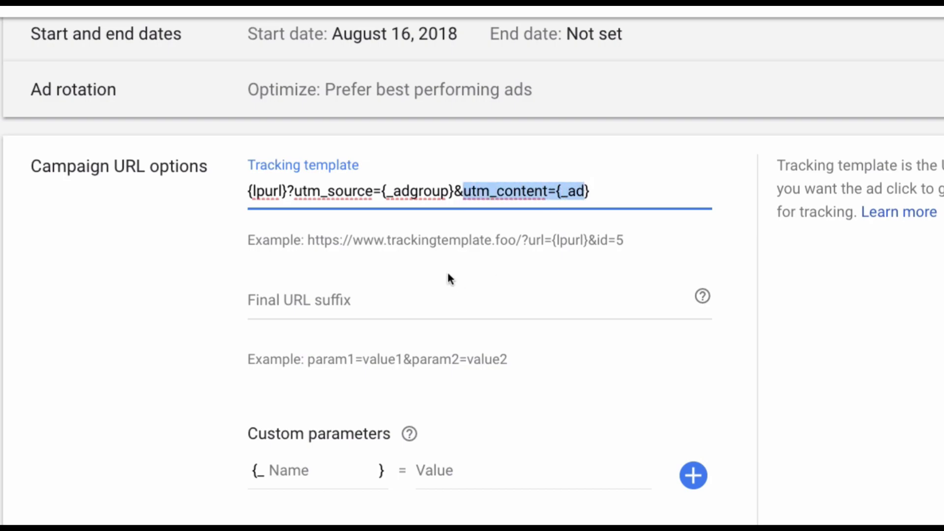
scroll(447, 271, "down", 3)
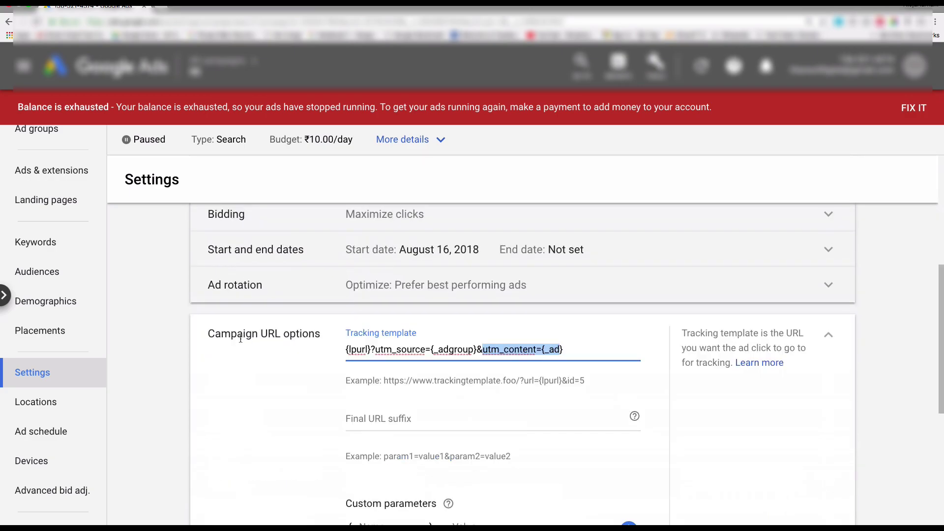
- Return to All campaigns and leave the settings without saving the template
scroll(241, 338, "down", 1)
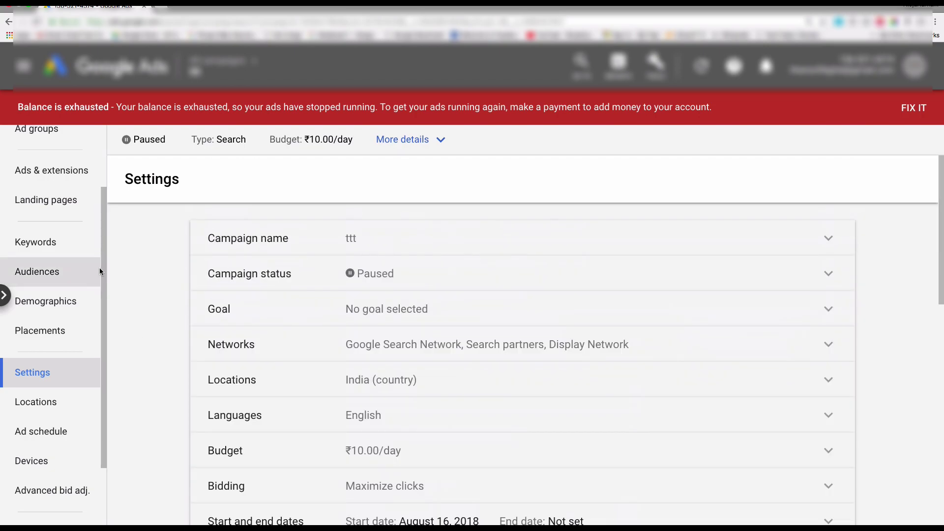
scroll(82, 289, "up", 2)
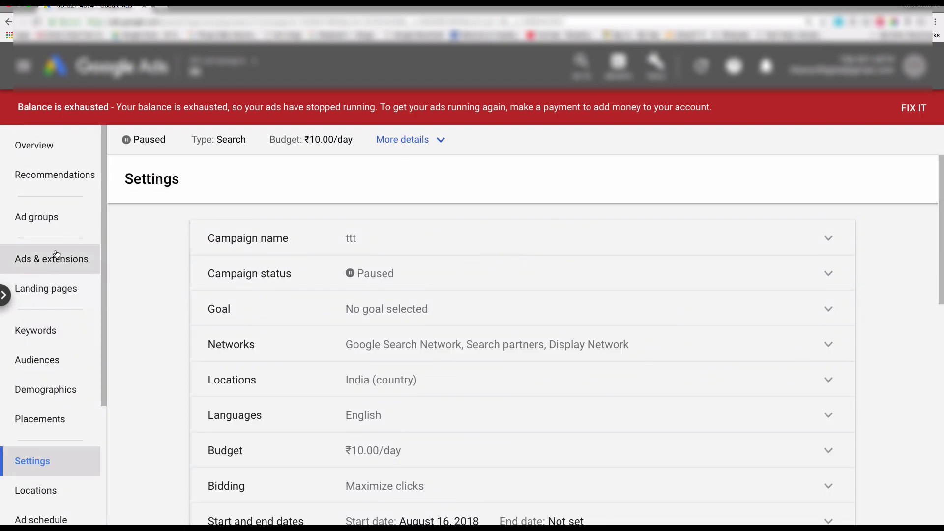
mouse_move(227, 64)
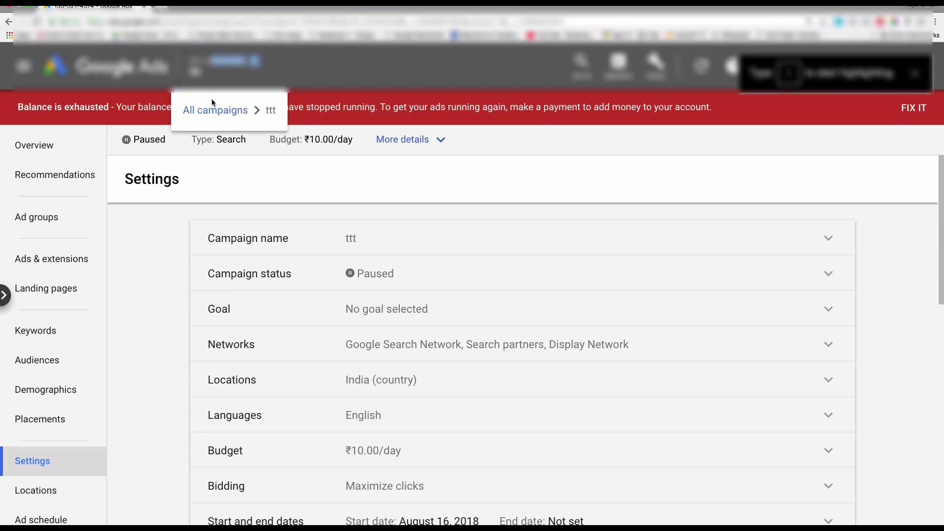
left_click(233, 113)
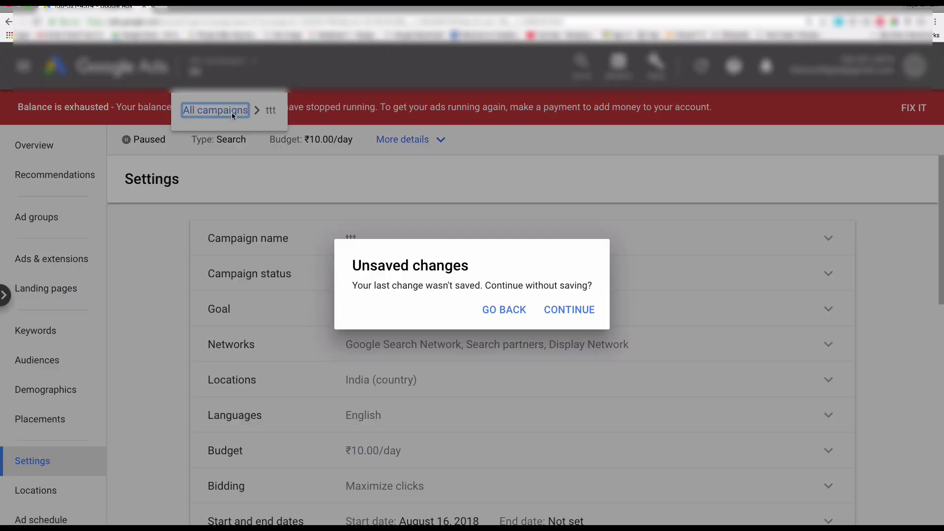
left_click(563, 311)
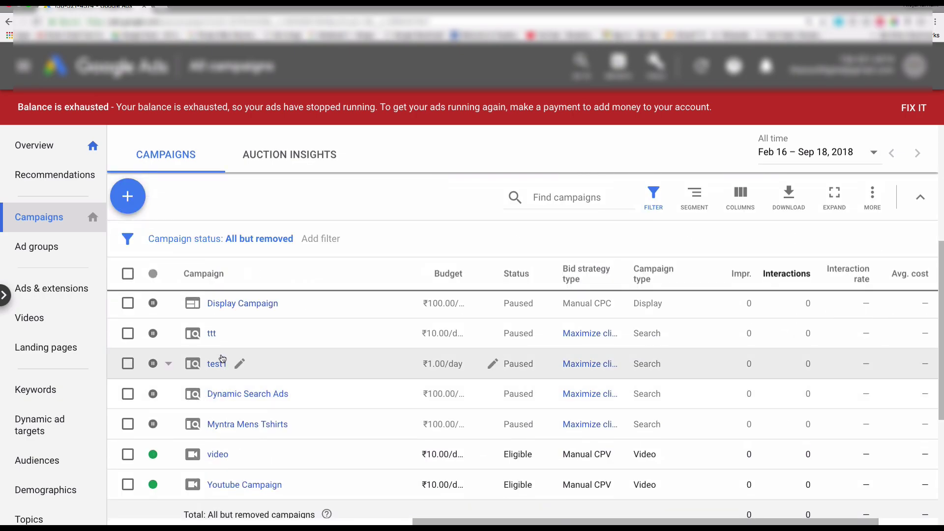
- Open campaign ttt, its test ad group, and the ad group's Ads & extensions page
left_click(212, 335)
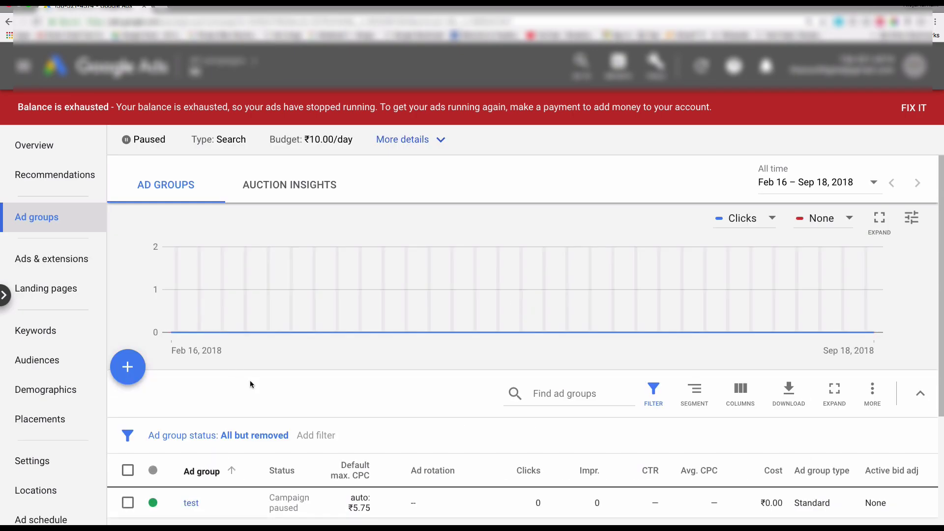
scroll(250, 382, "down", 2)
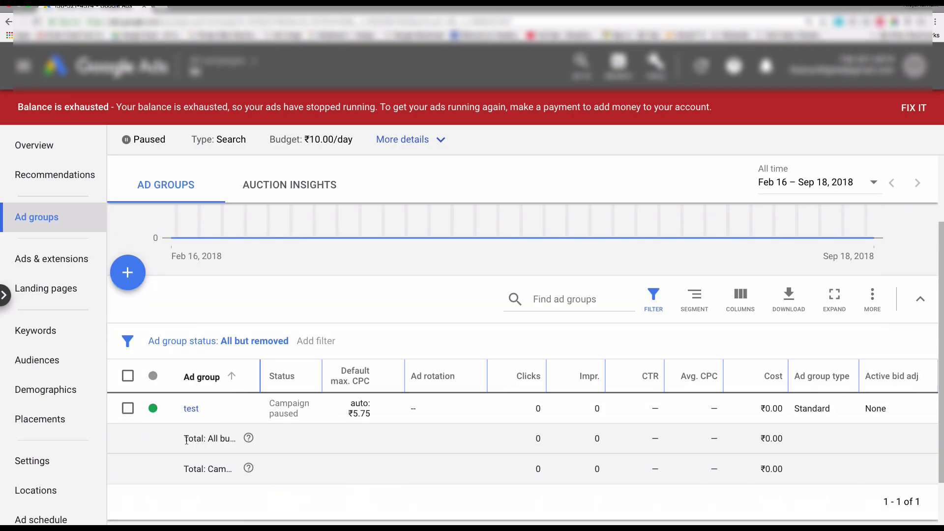
left_click(190, 409)
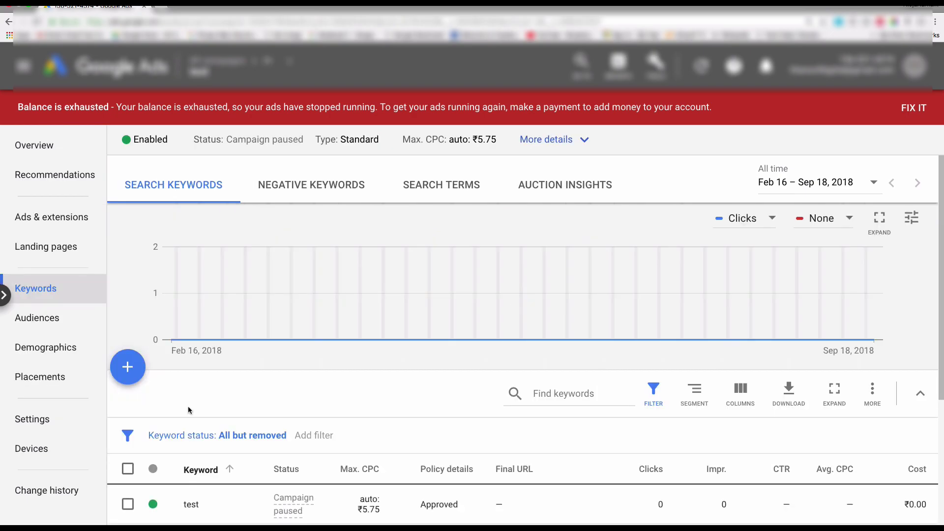
scroll(189, 407, "down", 3)
scroll(185, 380, "up", 3)
left_click(57, 224)
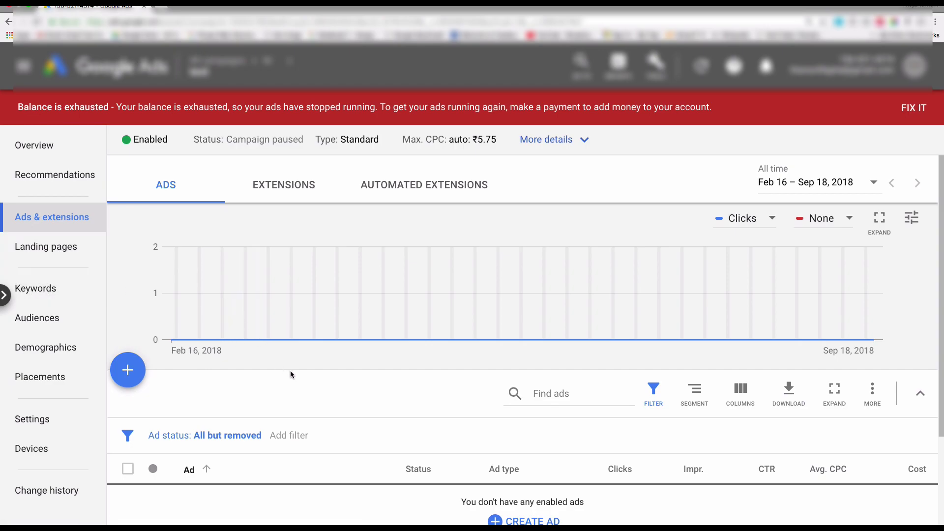
scroll(295, 378, "down", 3)
- Create a new text ad with final URL htpp://titans.digital
left_click(528, 407)
left_click(535, 369)
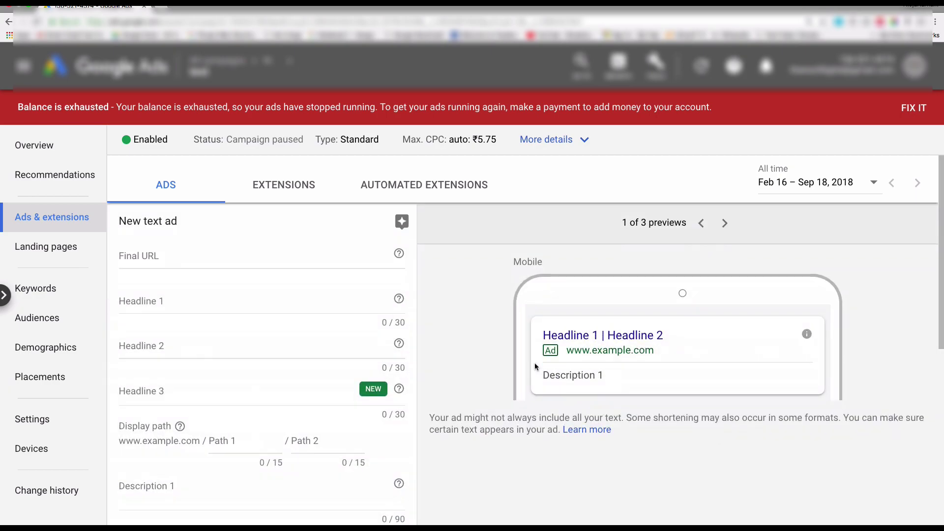
left_click(165, 256)
type("titns.digital")
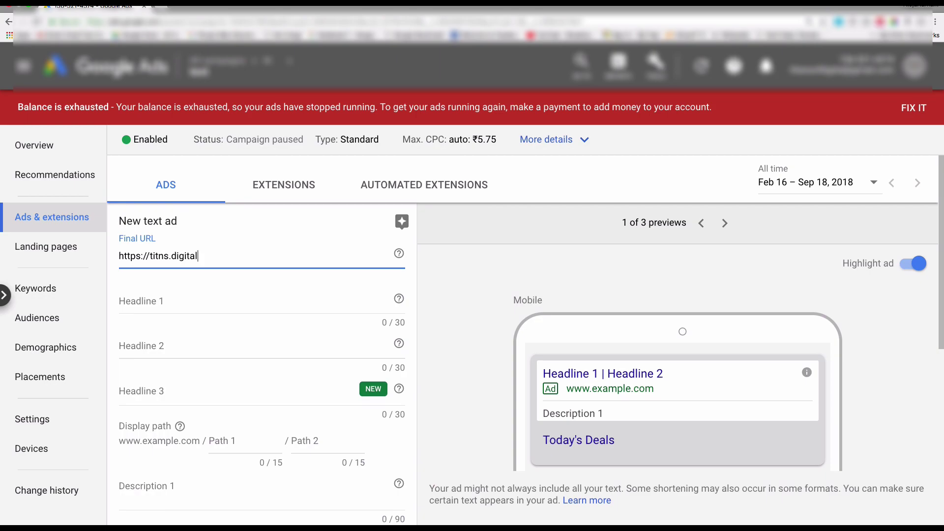
key("ctrl+a")
type("tit")
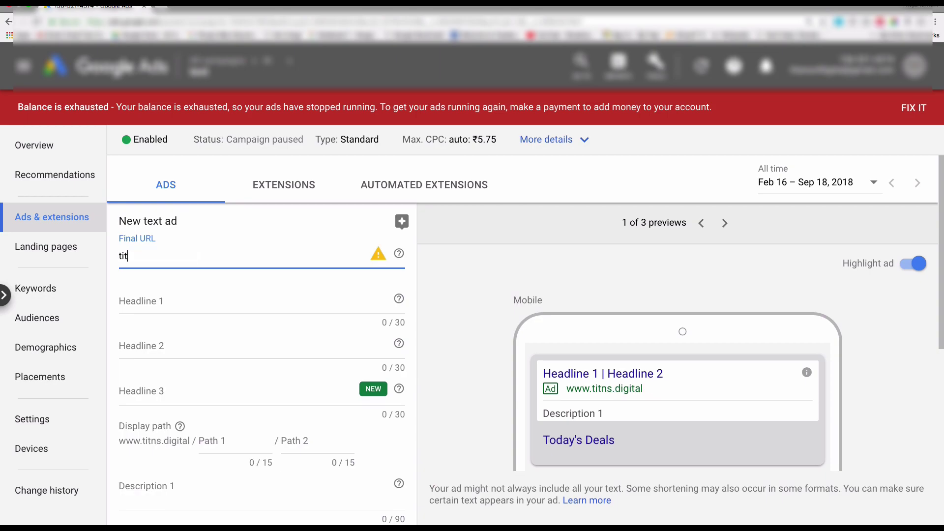
key("ctrl+a")
type("htpps")
key("BackSpace")
type("://")
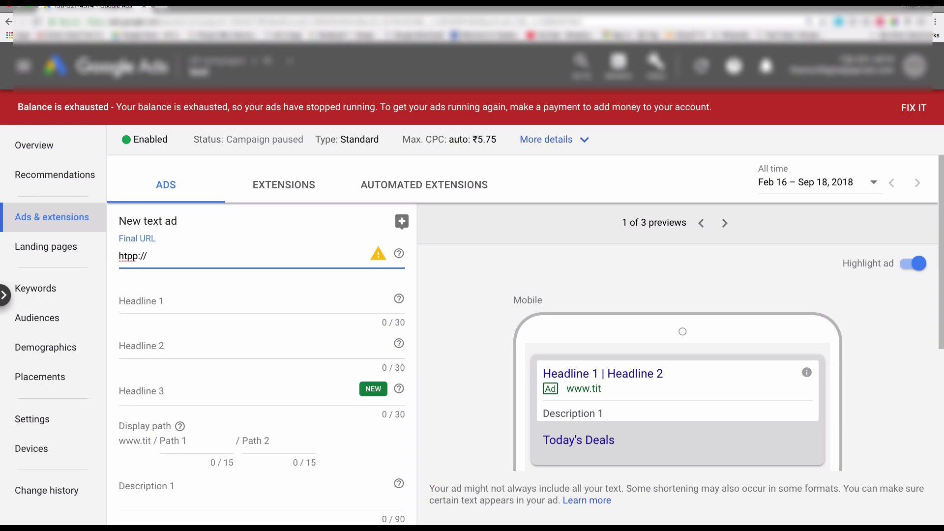
type("titans.digital")
key("Tab")
key("Tab")
key("Tab")
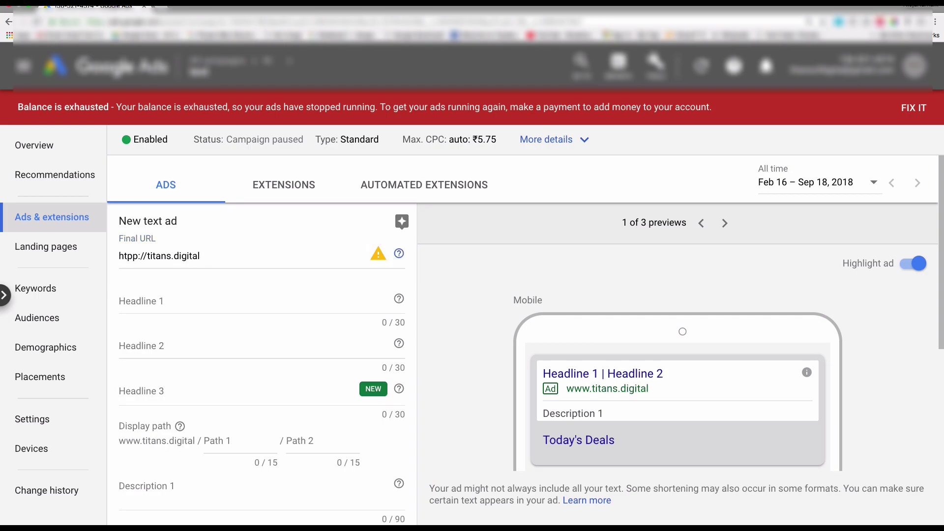
- Draft headline 1 as 'Comprehensive training on Google Ads'
type("B")
key("BackSpace")
type("Compe")
key("BackSpace")
type("r")
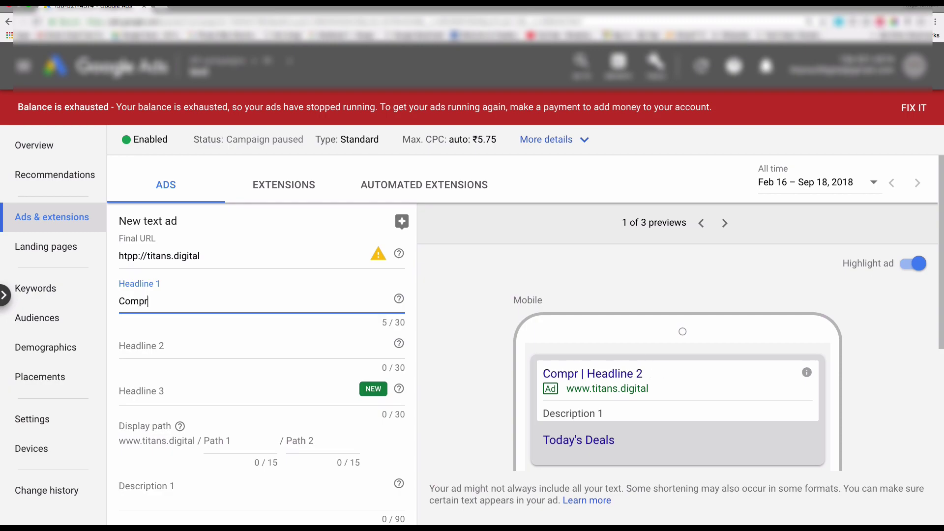
type("ehensive")
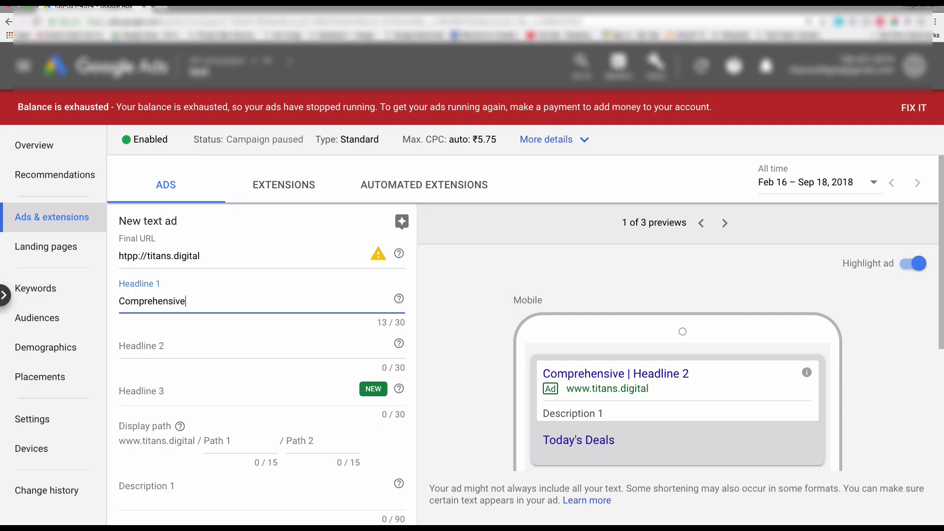
type(" trining")
key("BackSpace")
key("BackSpace")
key("BackSpace")
key("BackSpace")
type("aining")
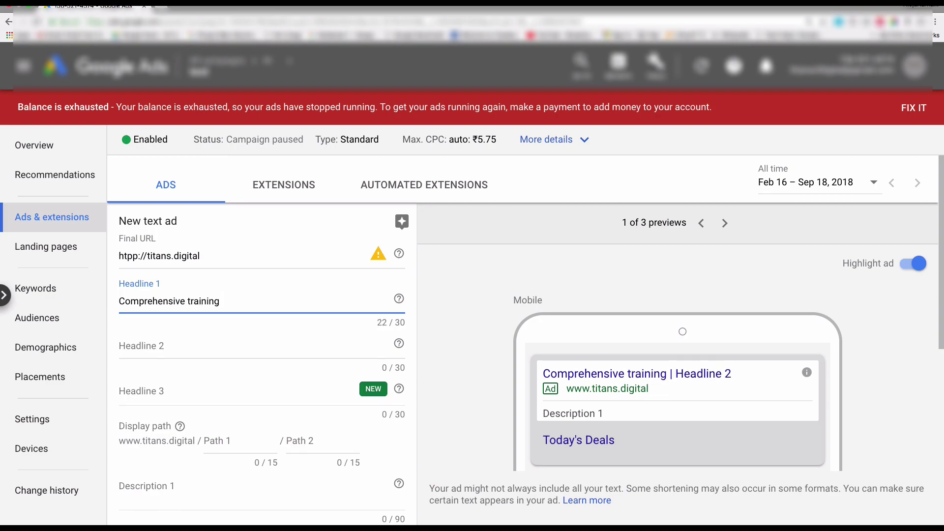
type(" on Google ")
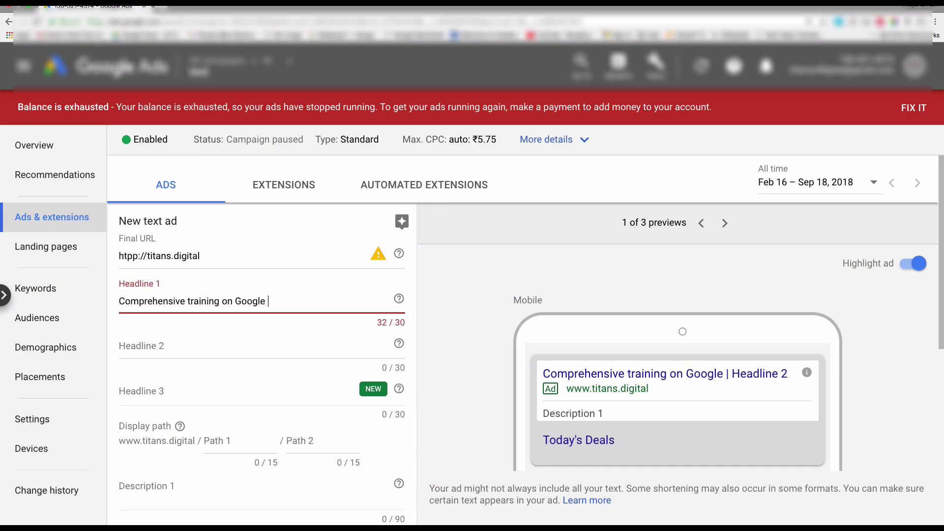
type("Ads")
key("shift+Left")
key("shift+Left")
key("shift+Left")
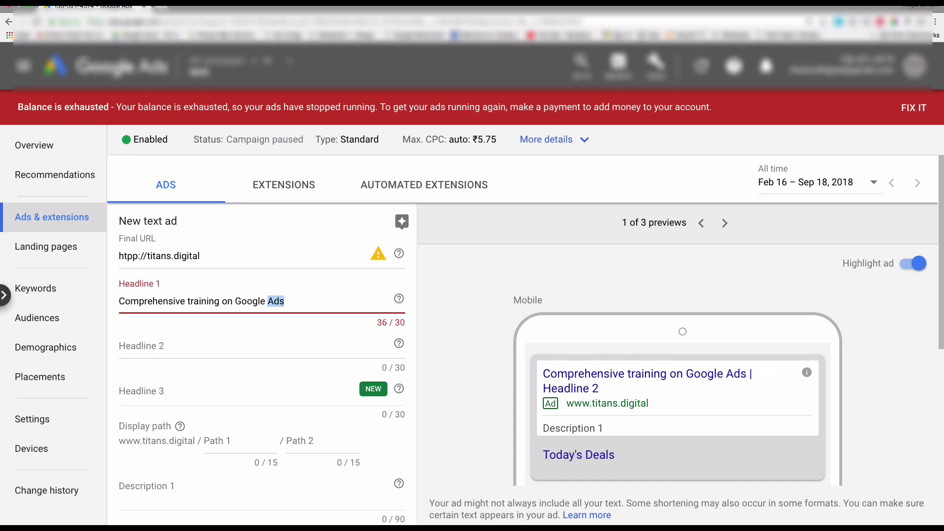
left_click(148, 304)
- Reword headline 1 to 'Complete Google Ads training'
double_click(148, 303)
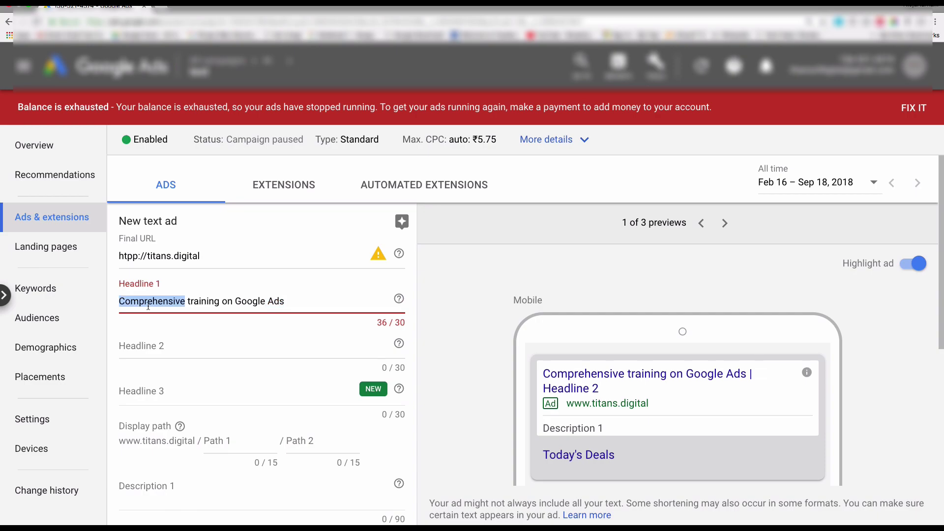
type("Complete")
key("Tab")
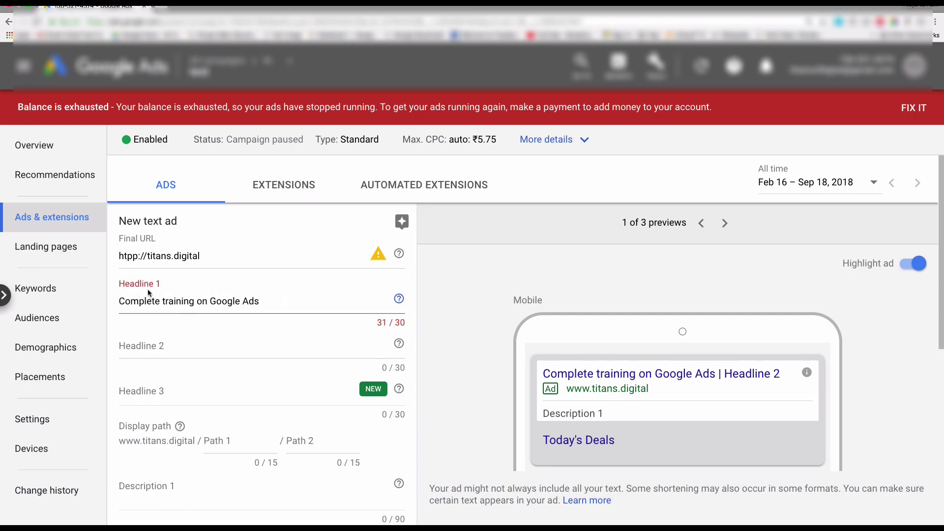
double_click(202, 301)
double_click(179, 302)
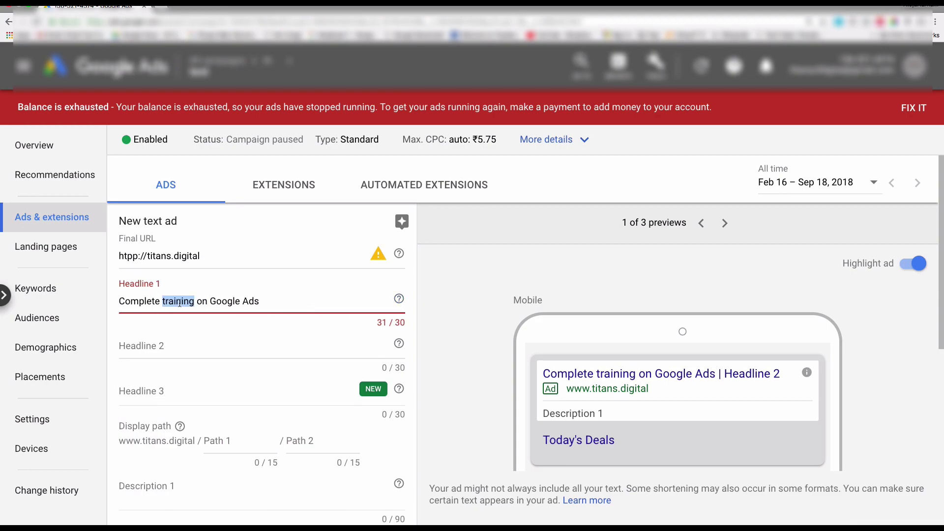
key("BackSpace")
left_click(236, 303)
key("BackSpace")
type("training")
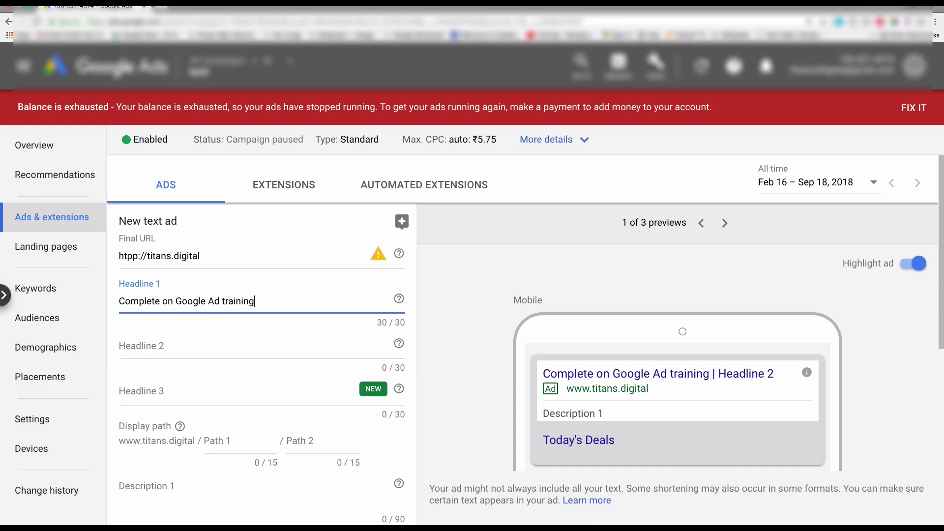
double_click(165, 302)
key("BackSpace")
key("BackSpace")
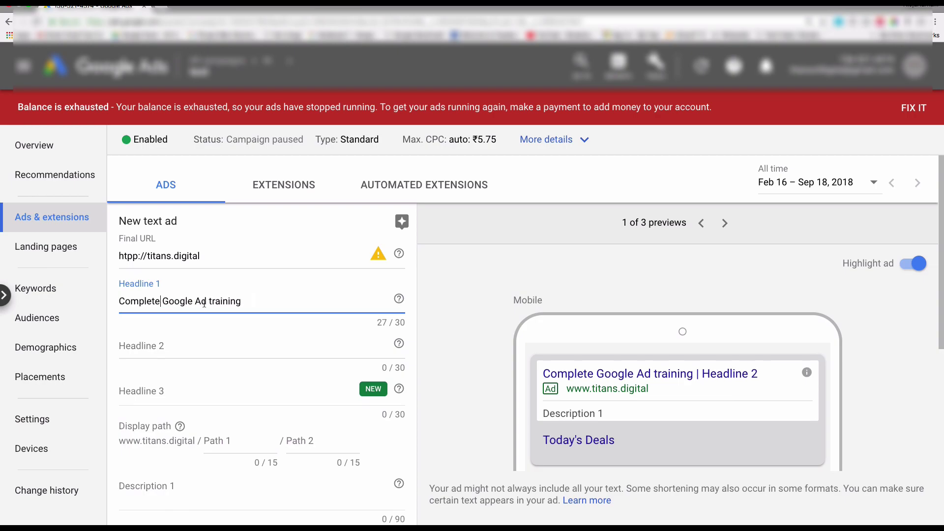
type("s")
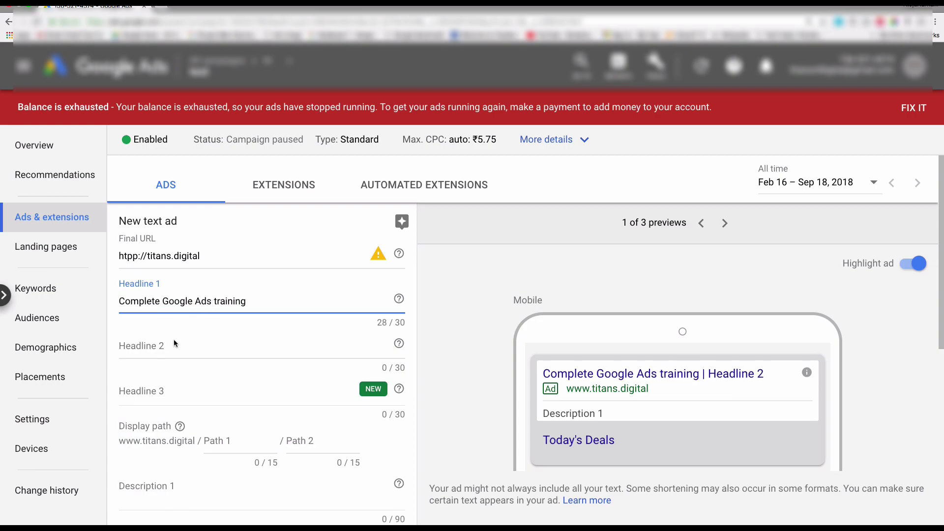
left_click(174, 341)
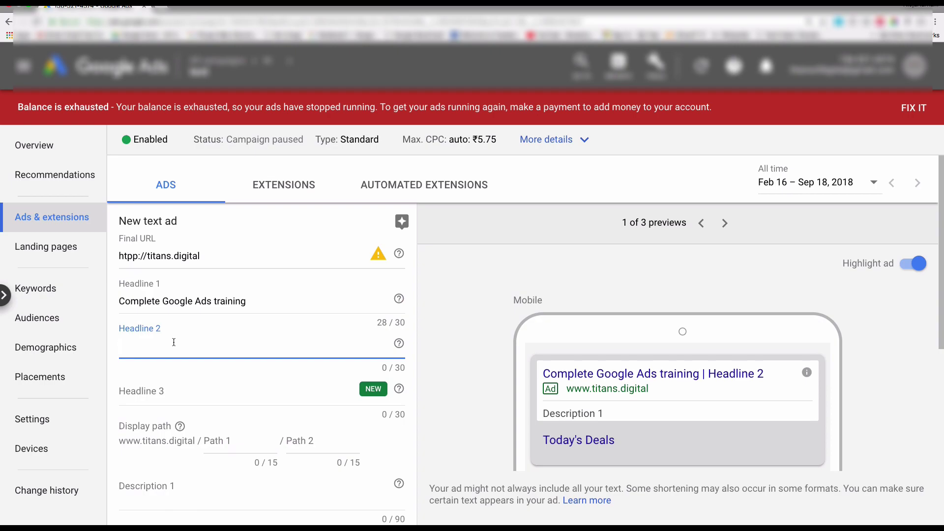
- Copy headline 1 into headline 2 and change it to 'Complete Google Ads Course'
left_click(399, 298)
key("Tab")
left_click(189, 308)
key("ctrl+a")
key("ctrl+c")
key("Tab")
key("Tab")
key("ctrl+v")
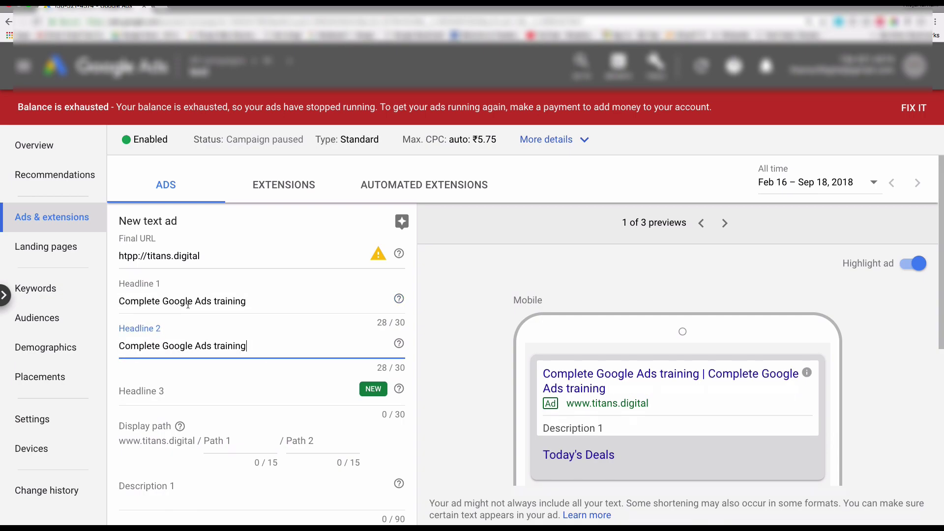
double_click(234, 344)
type("Course")
- Paste headline 2 into headline 3 and change it to 'Full Google Ads Course'
key("ctrl+a")
key("ctrl+c")
left_click(190, 385)
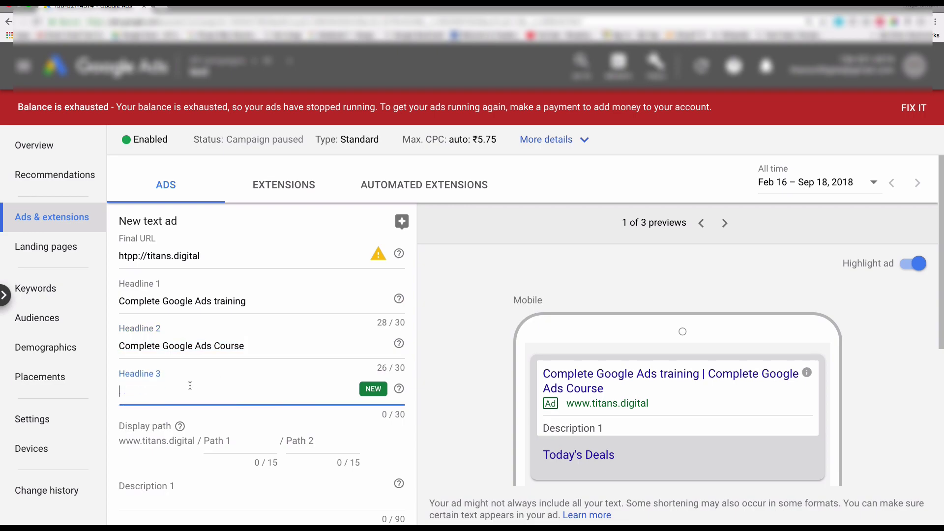
key("ctrl+v")
double_click(148, 390)
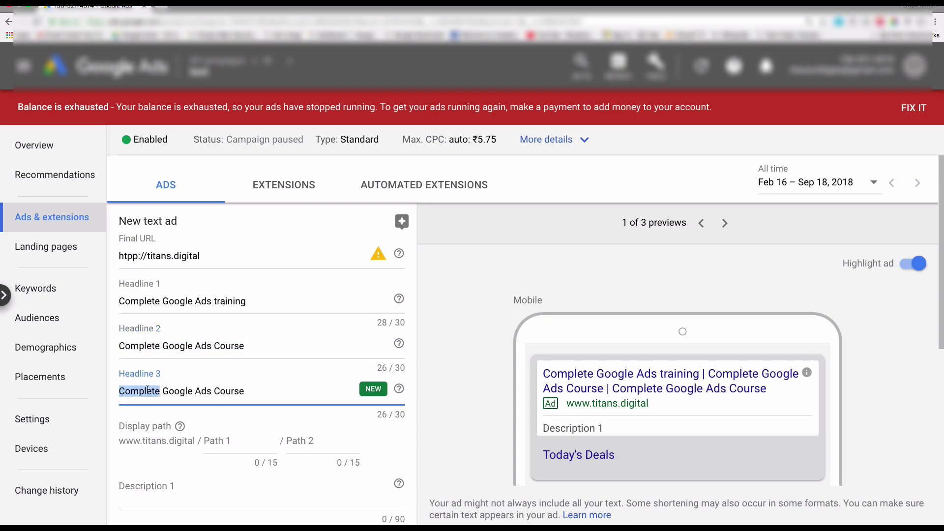
type("Full")
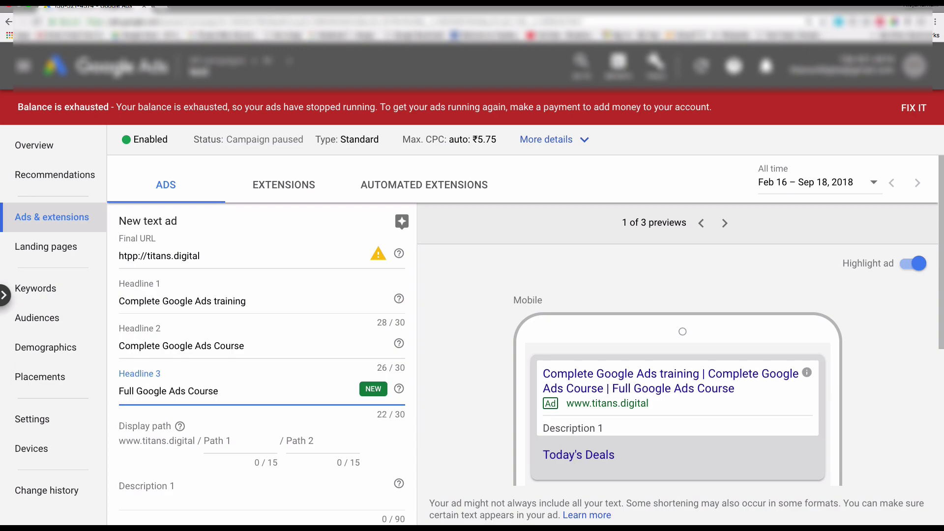
scroll(214, 413, "down", 5)
- Write description 1: 'complete course. Expert trainers. Step by step practical approach'
scroll(214, 413, "up", 2)
left_click(171, 363)
type("c")
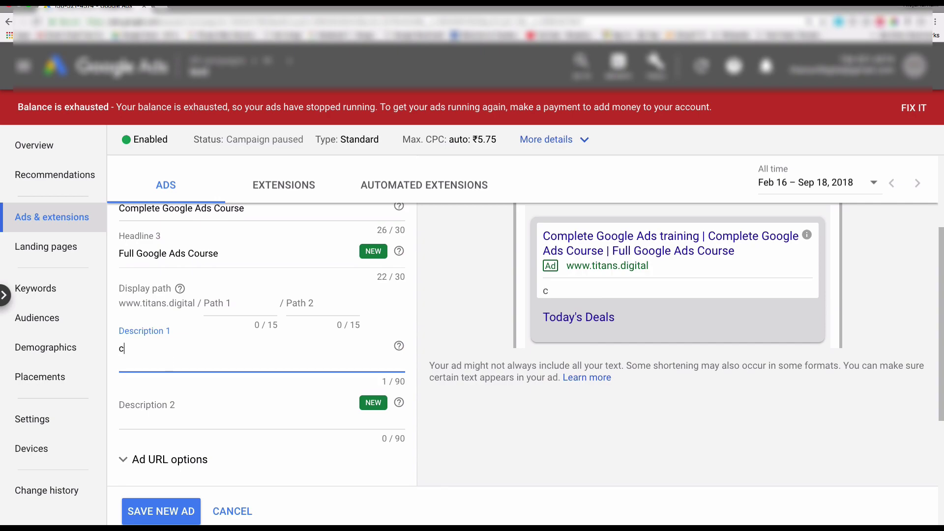
type("omplete cour")
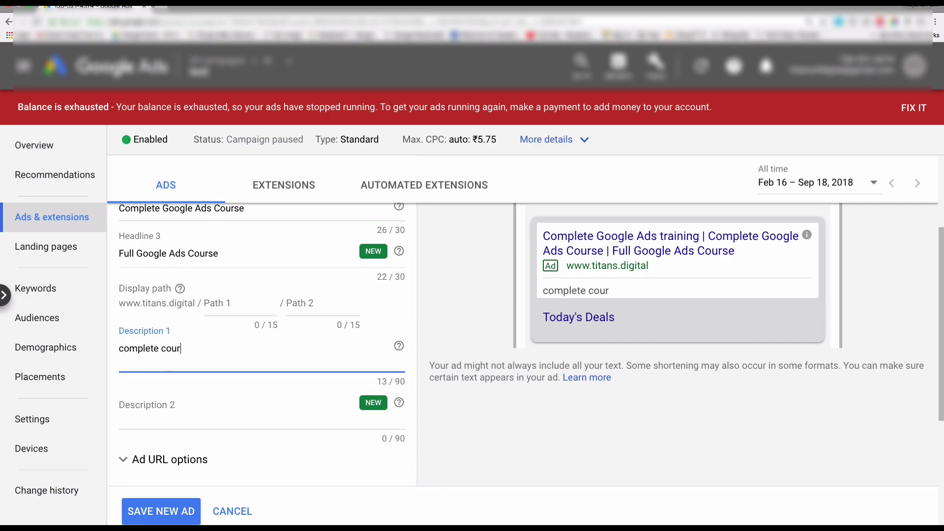
type("se. Expert trainers. Step b")
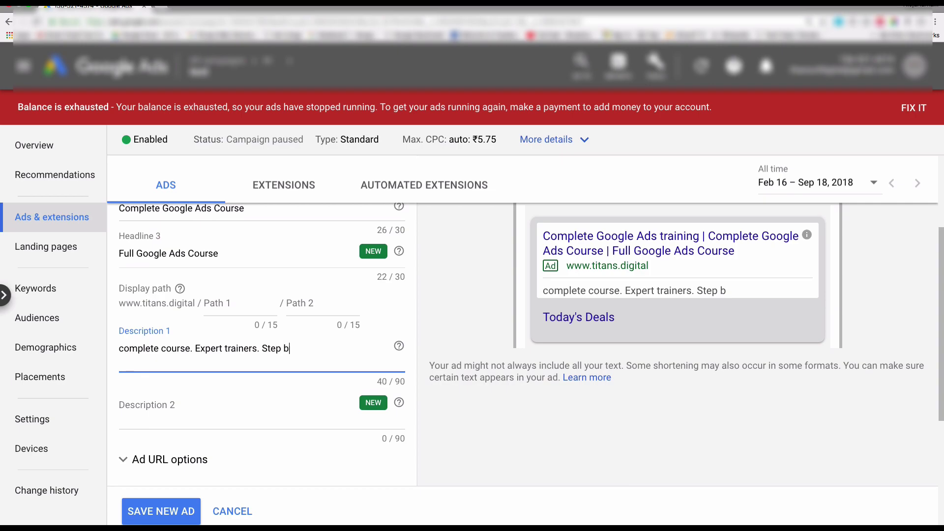
type("y step pract")
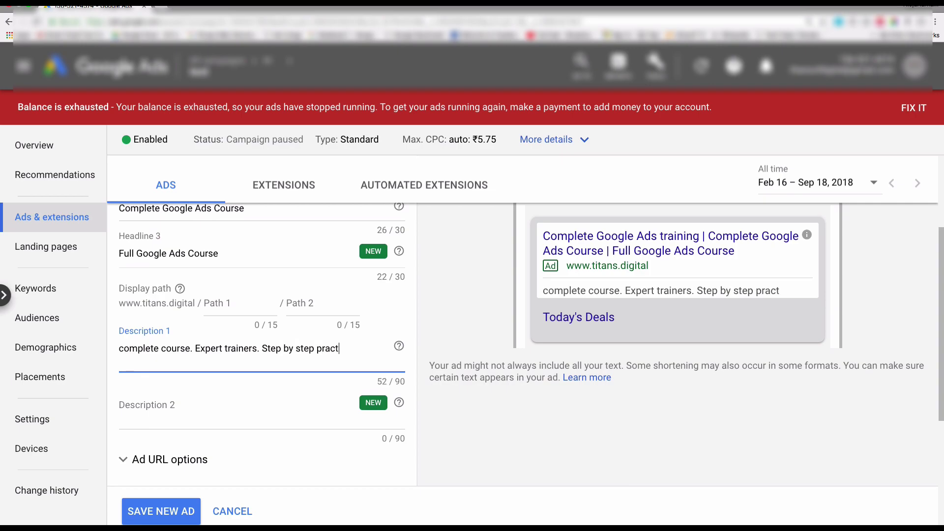
type("ical approach")
- Write description 2: '24X7 help. Case studies, real time experiences and more.'
left_click(120, 405)
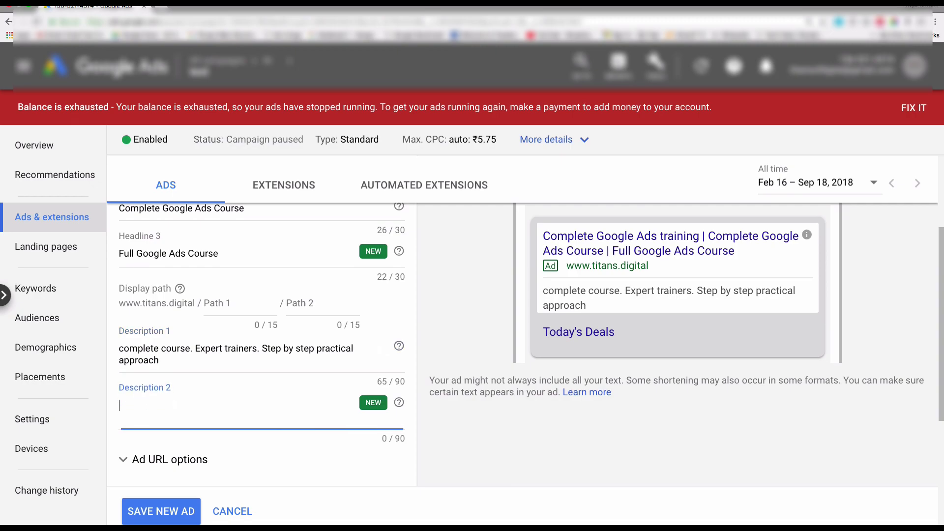
type("24X7 help")
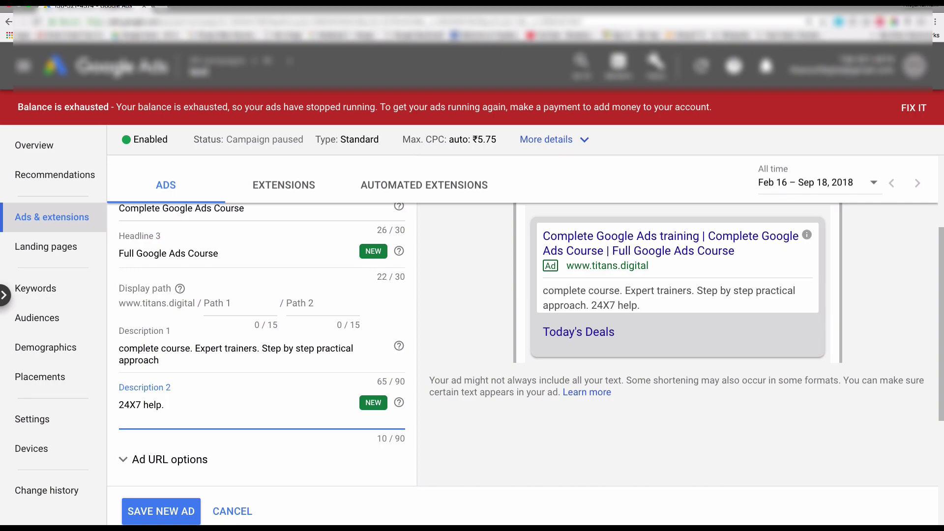
type(". Case studies, real time expere")
key("BackSpace")
type("in")
key("BackSpace")
type("ences and more.")
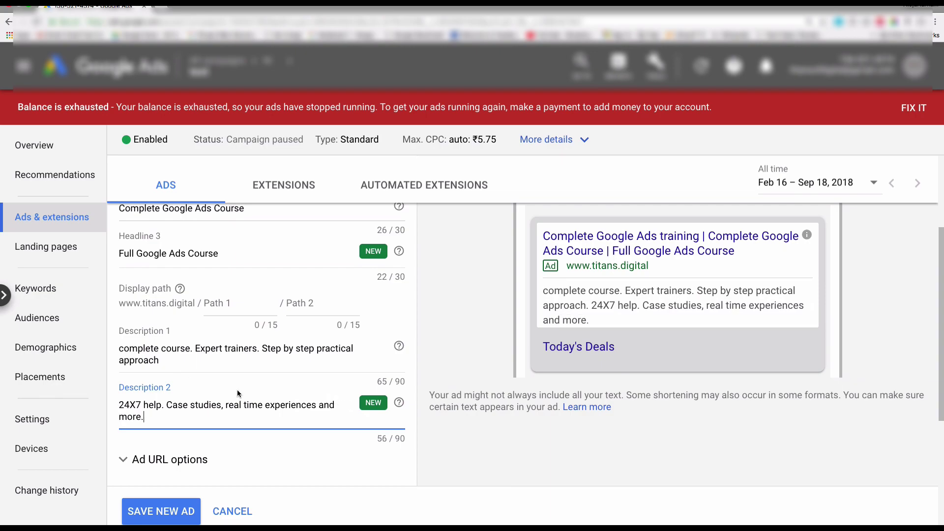
scroll(281, 473, "down", 2)
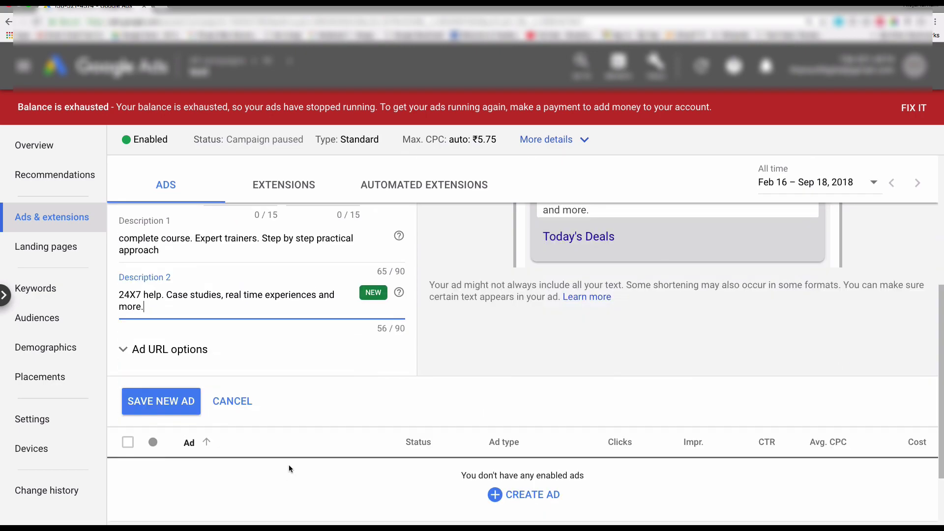
- Correct the final URL protocol to http and save the new expanded text ad
left_click(138, 397)
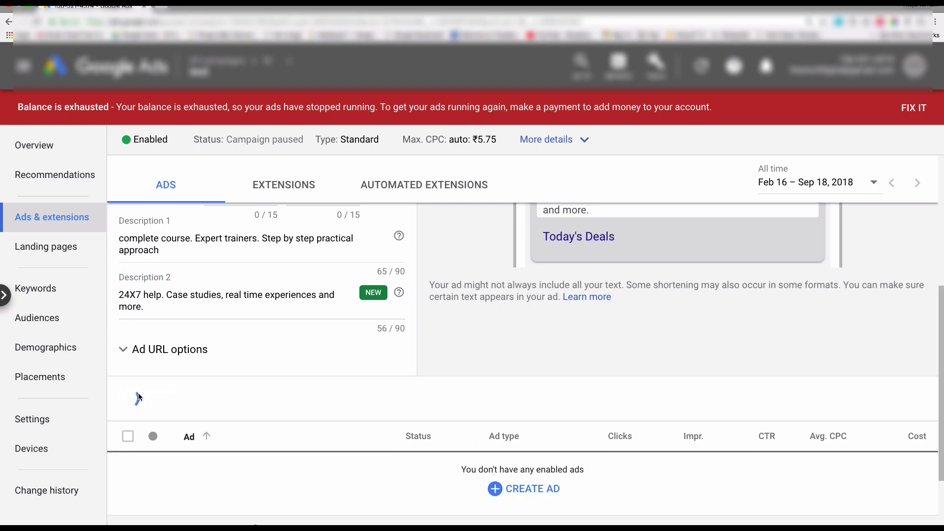
left_click(134, 256)
key("BackSpace")
type("ttp://titans.digital")
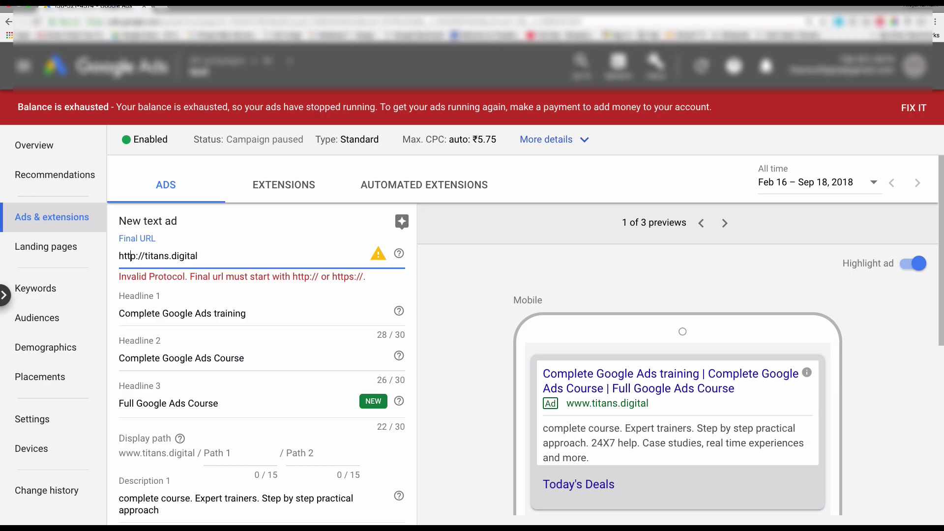
scroll(260, 382, "down", 6)
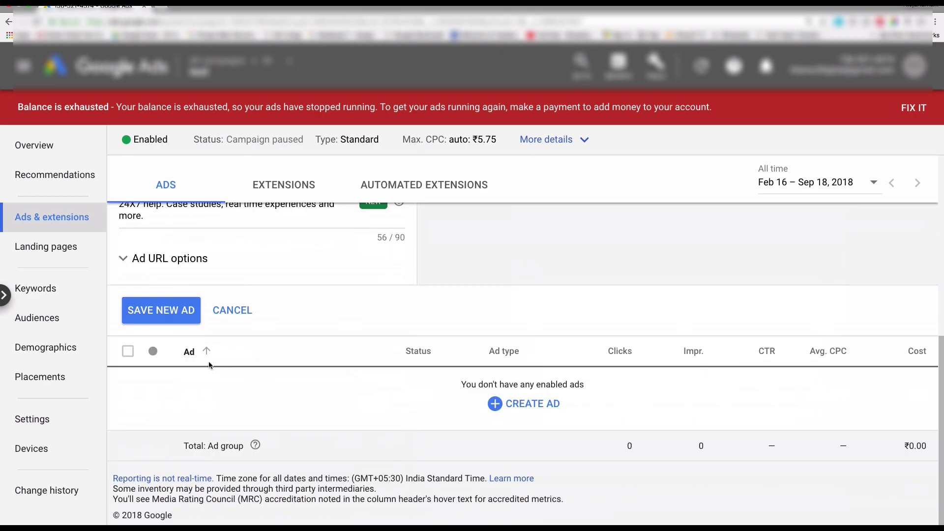
left_click(176, 314)
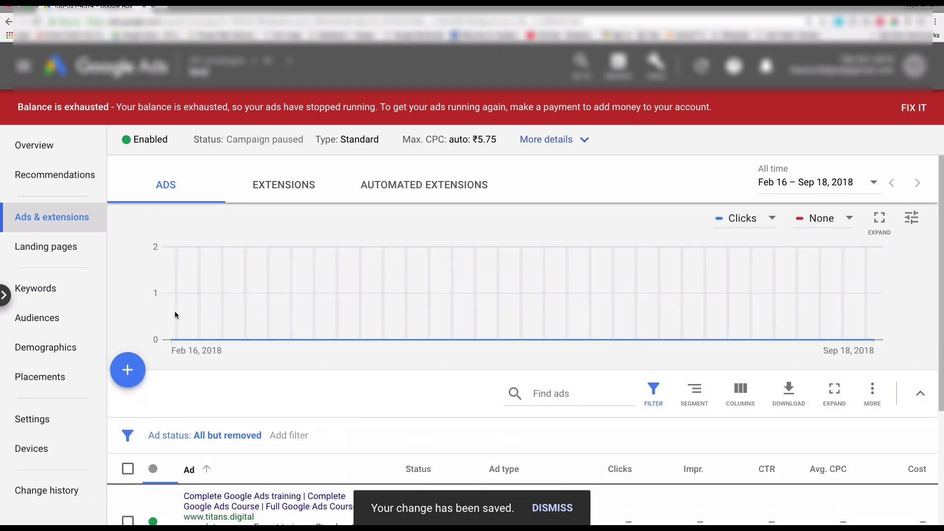
scroll(390, 329, "down", 3)
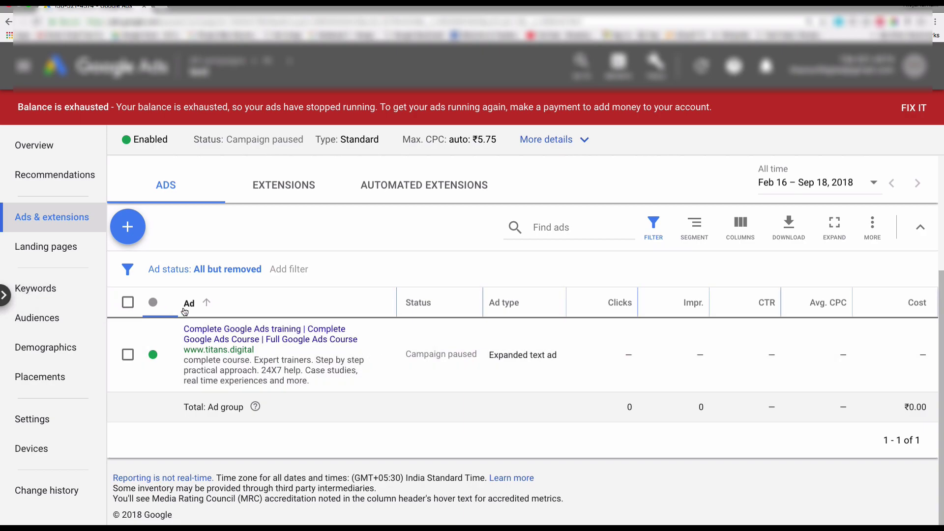
scroll(184, 310, "up", 3)
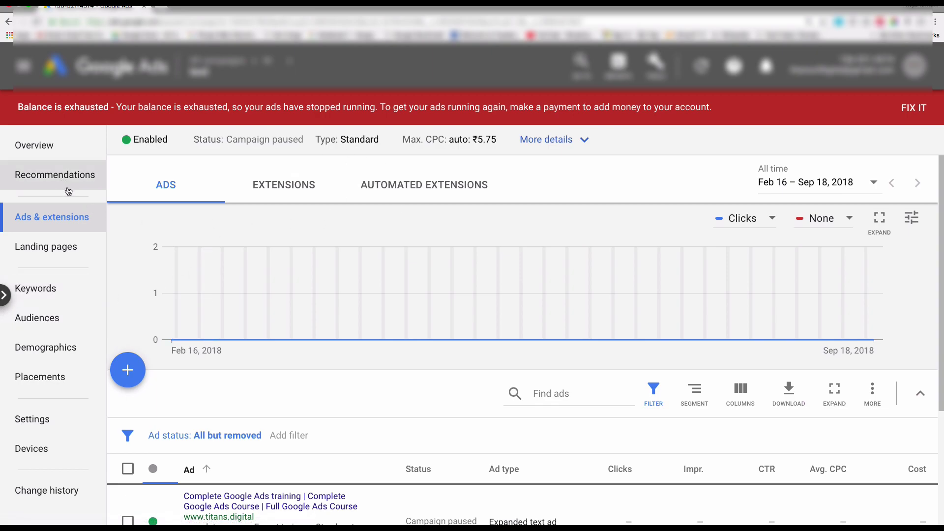
- Go to campaign ttt's Ad groups page, listing the test ad group at ₹5.75 max CPC
mouse_move(217, 77)
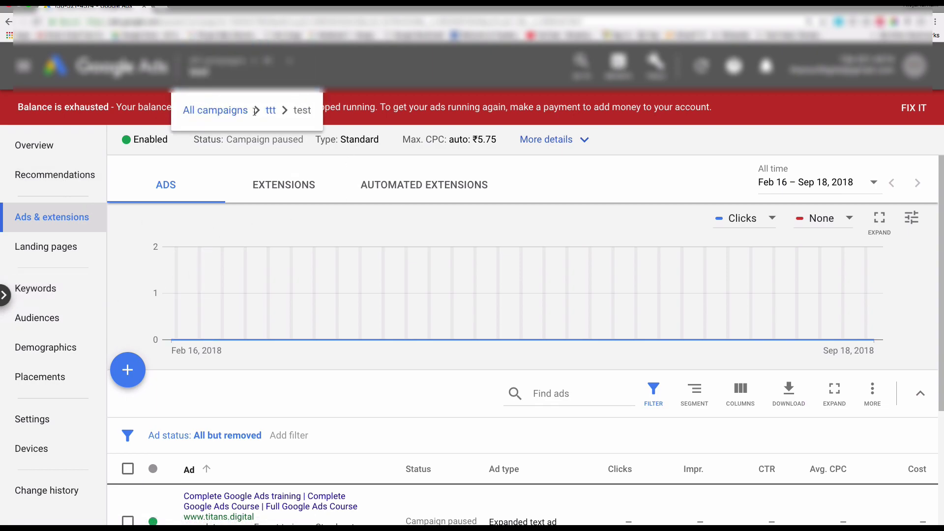
left_click(270, 110)
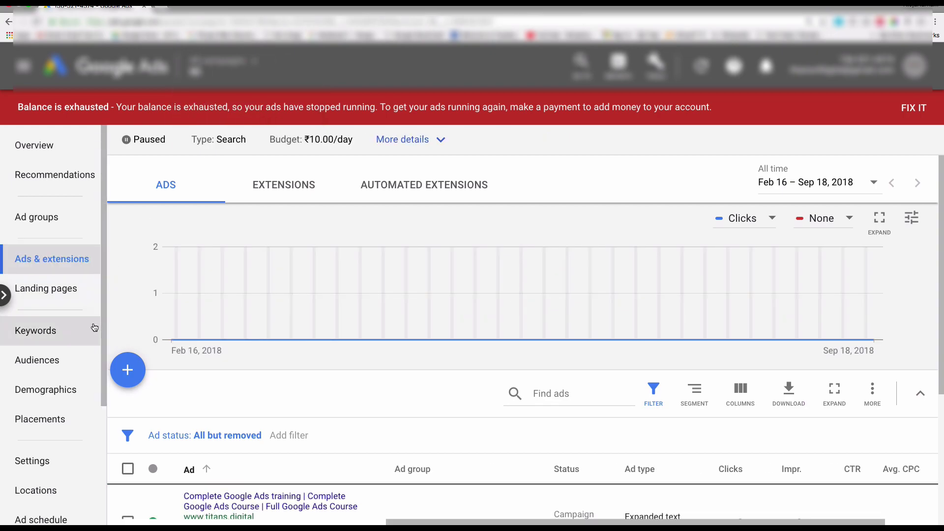
scroll(169, 298, "down", 3)
scroll(169, 299, "up", 3)
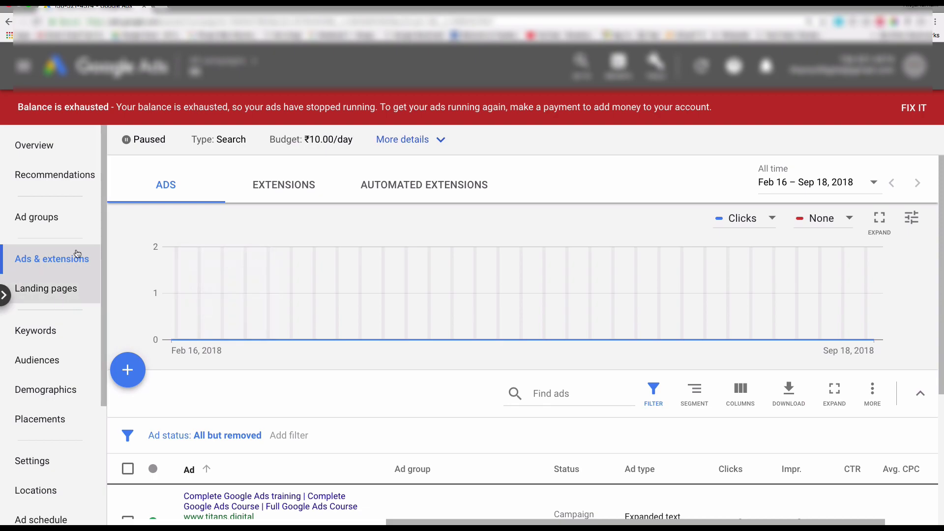
left_click(53, 225)
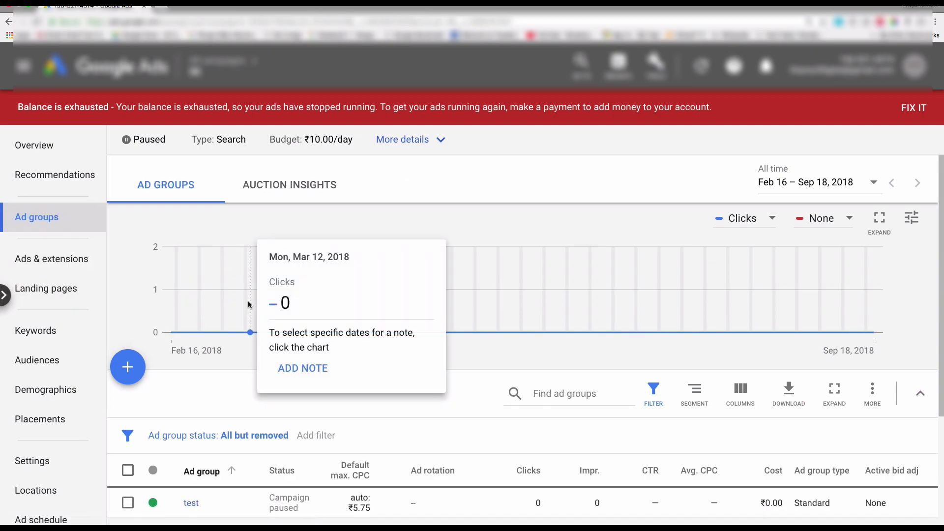
scroll(249, 320, "down", 2)
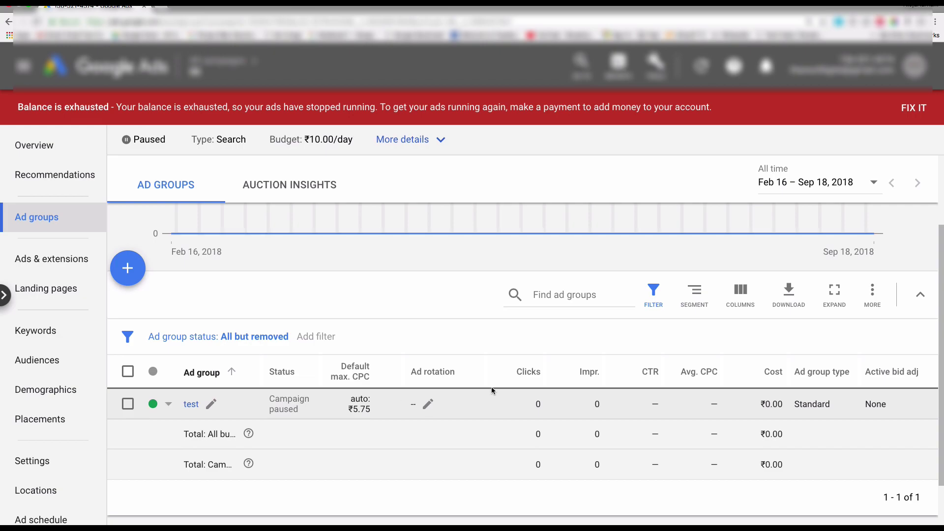
left_click(747, 292)
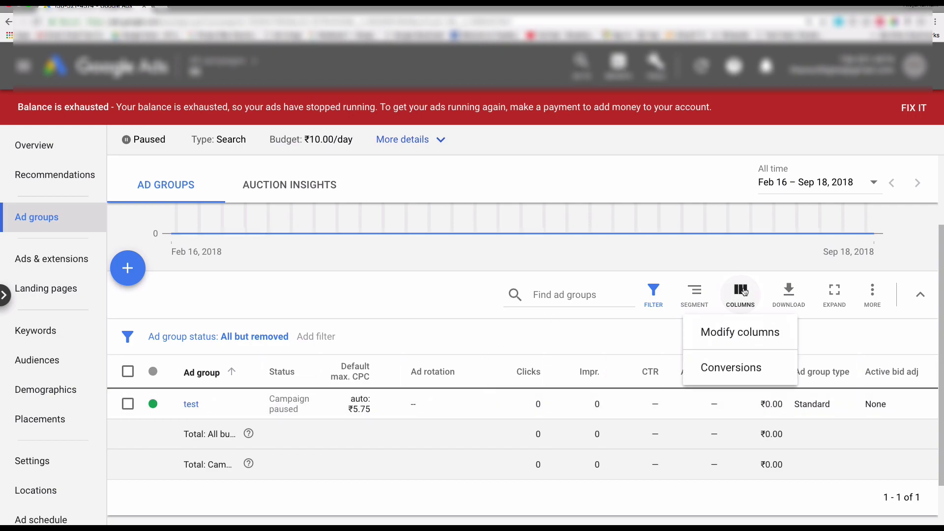
- Add Tracking template and Custom parameter from Attributes as table columns and scroll to view them
left_click(738, 332)
left_click(236, 380)
left_click(204, 356)
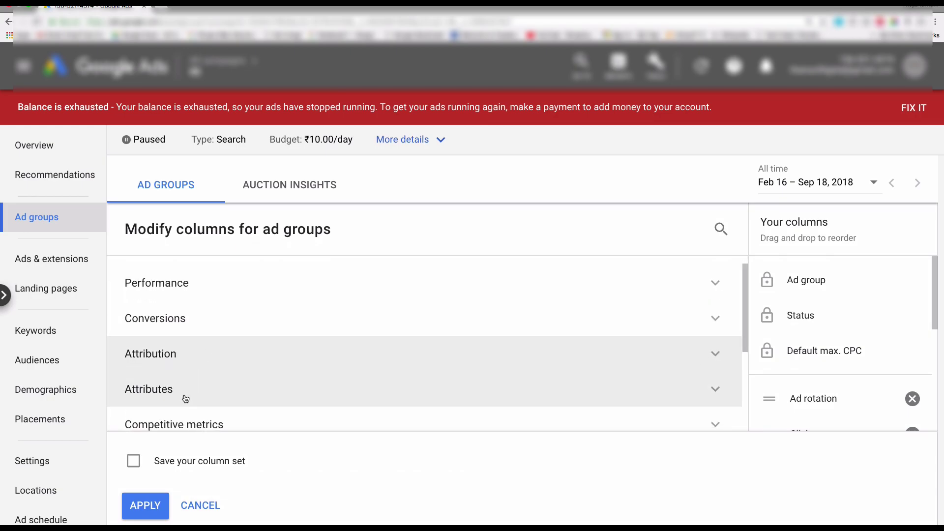
scroll(184, 396, "down", 1)
left_click(184, 384)
scroll(184, 384, "down", 2)
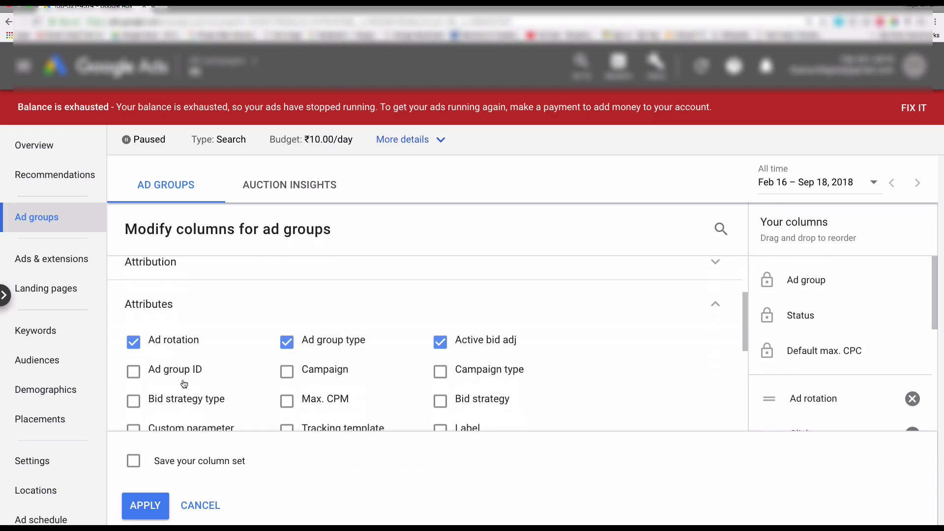
left_click(288, 415)
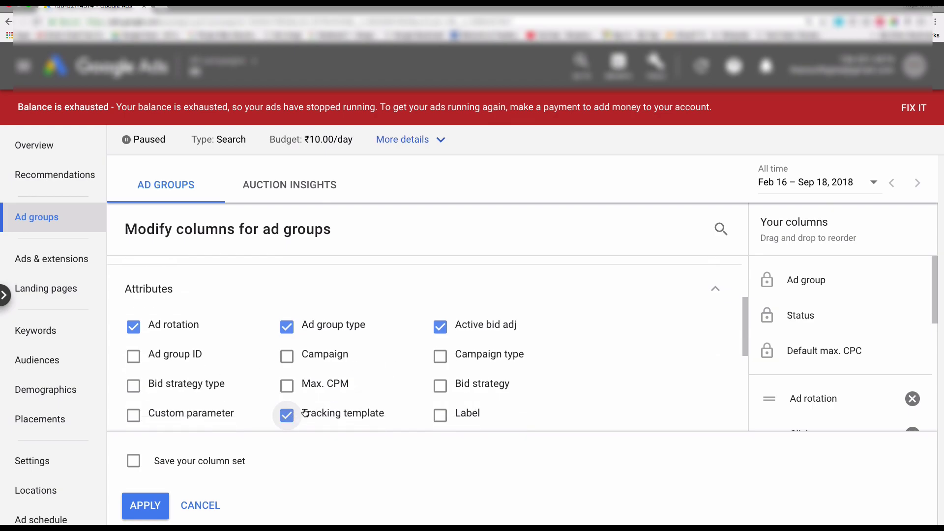
scroll(273, 393, "down", 1)
left_click(149, 358)
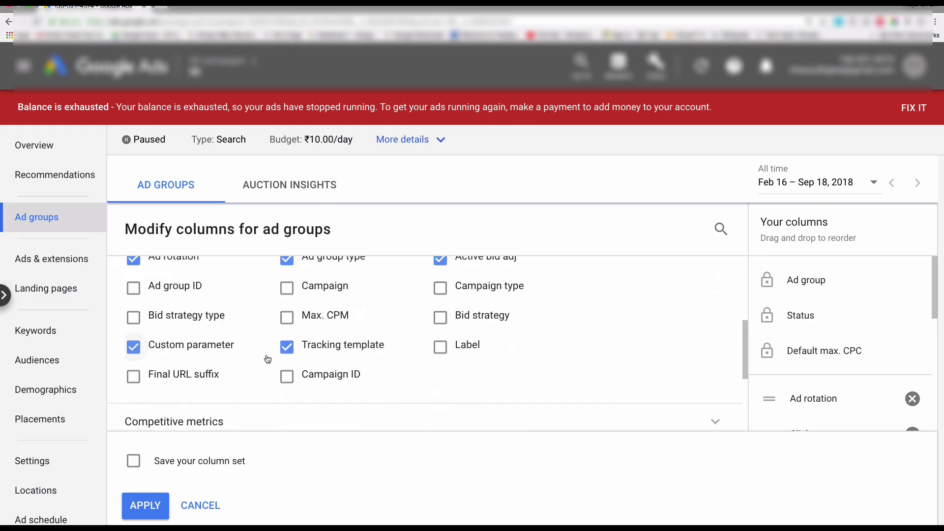
left_click(147, 504)
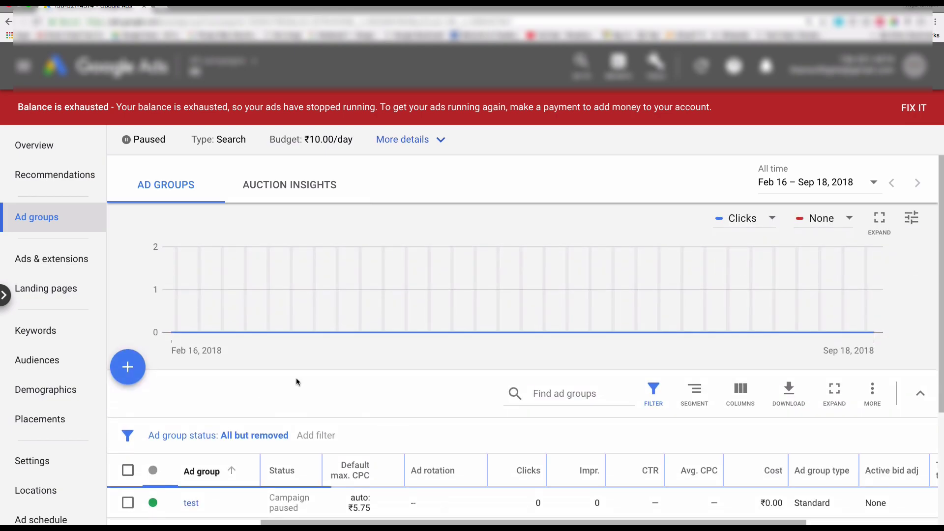
scroll(580, 423, "down", 1)
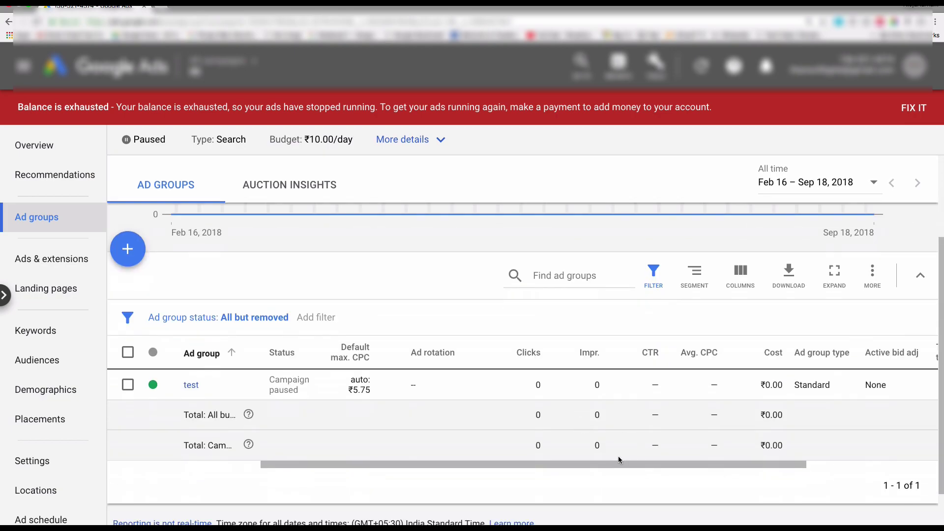
left_click_drag(618, 464, 721, 457)
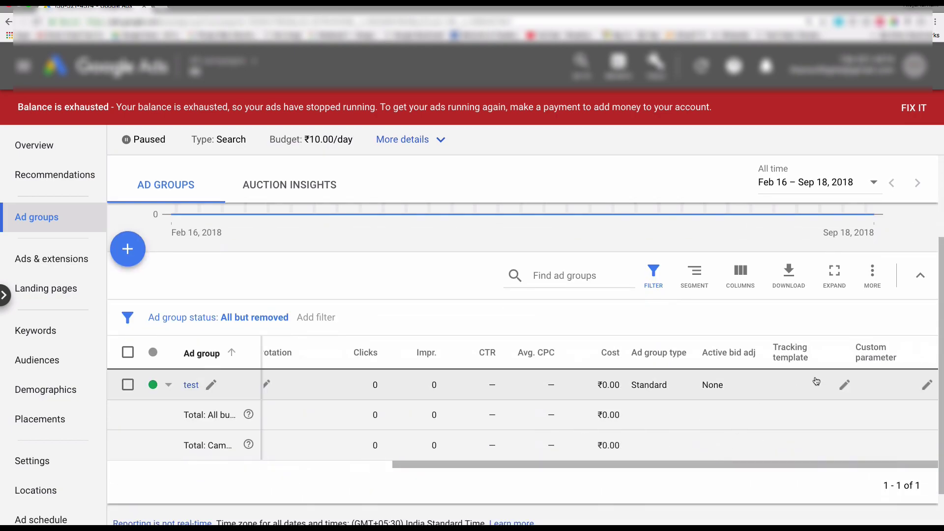
- Type the test ad group's template {lpurl}?utm_campaign={_campaign}&utm_source{_adgroup}&utm_content =
left_click(844, 386)
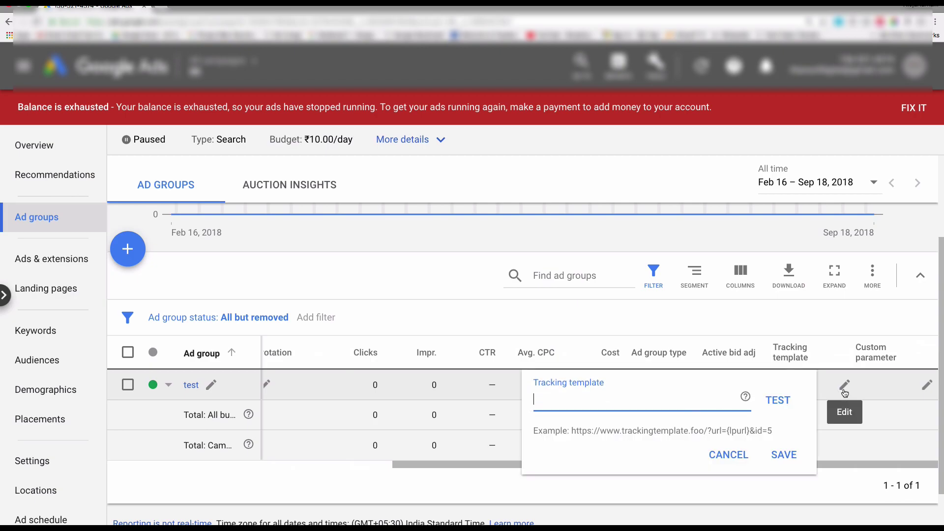
type("{lpurl}?utm_camp")
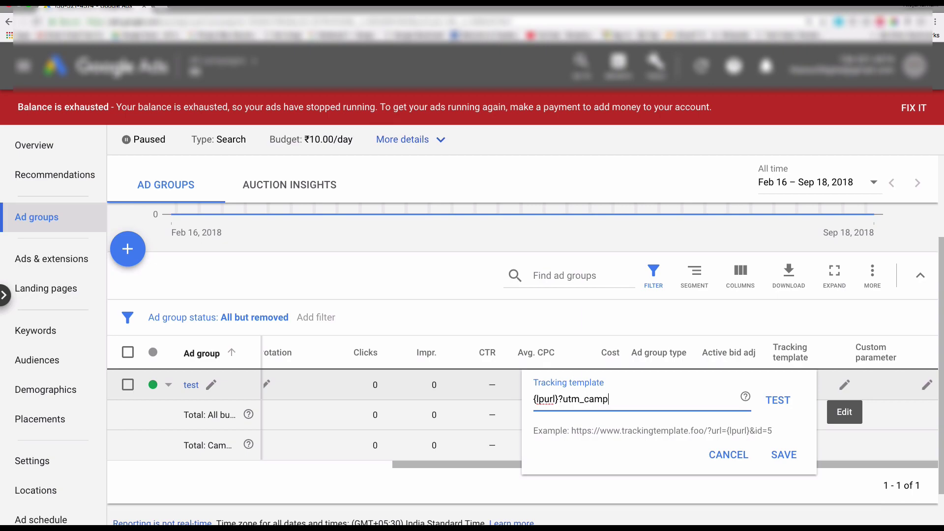
type("aign={_campaign}")
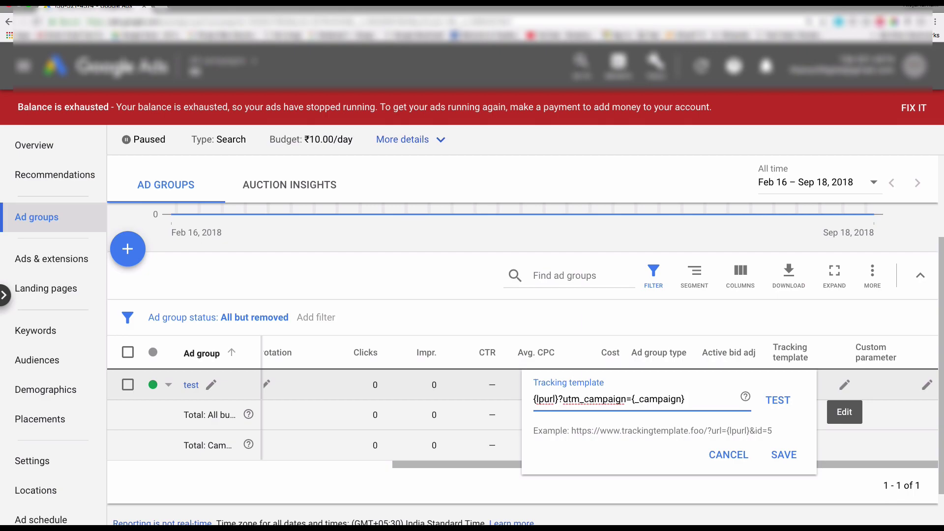
type("&utm_source{_ad g")
key("BackSpace")
type("r")
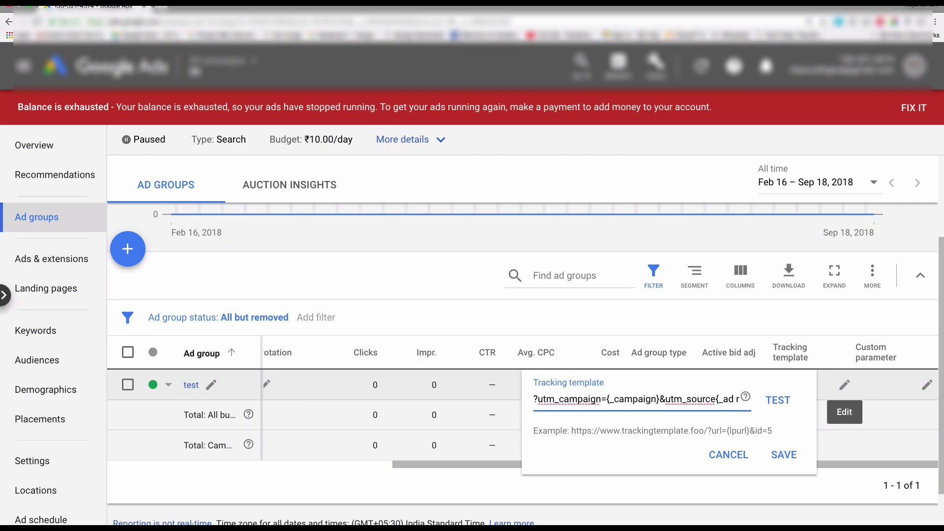
key("BackSpace")
key("BackSpace")
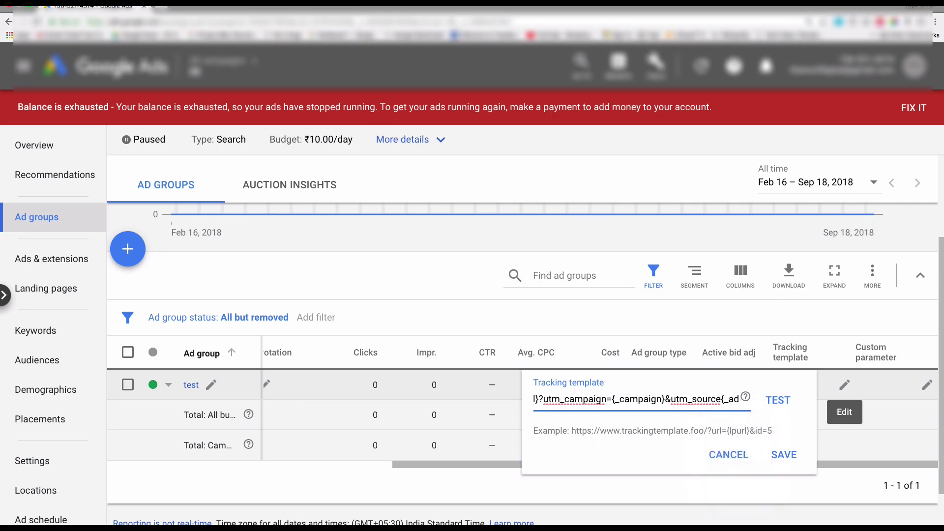
type("group")
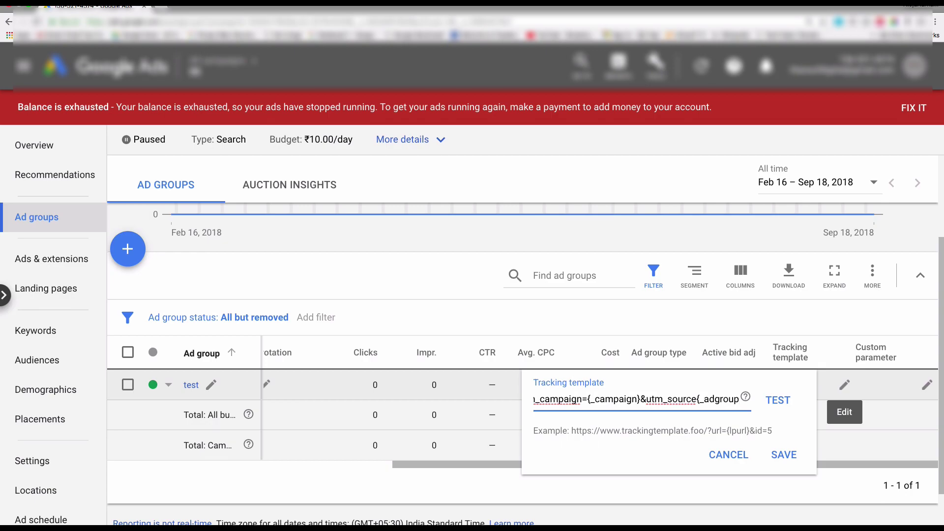
type("}")
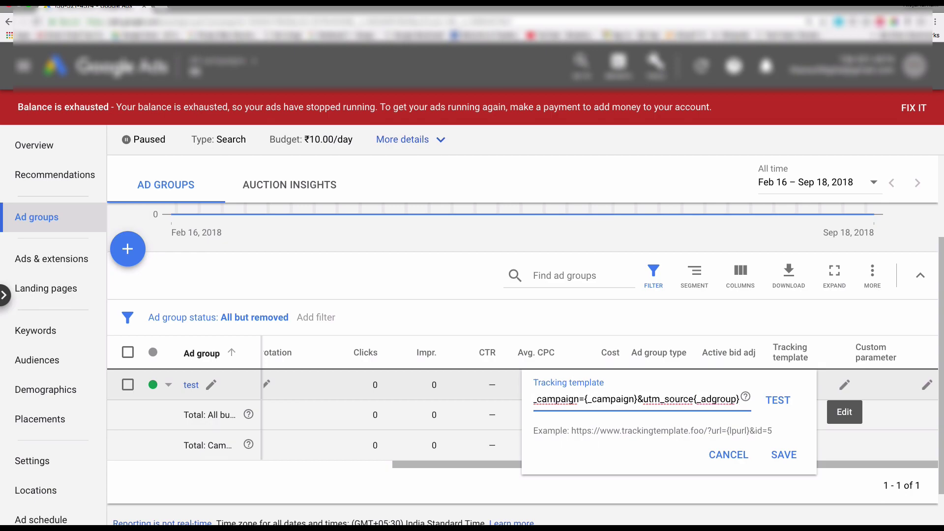
type("&")
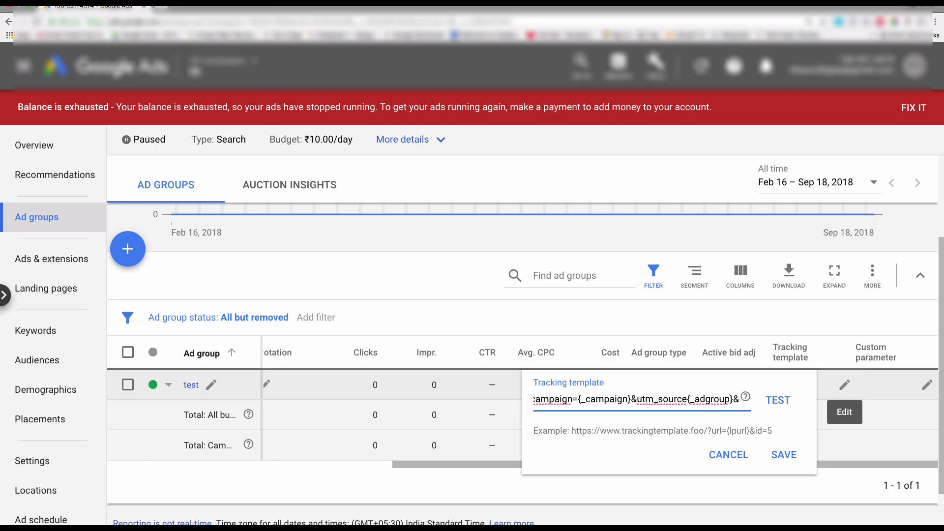
type("utm")
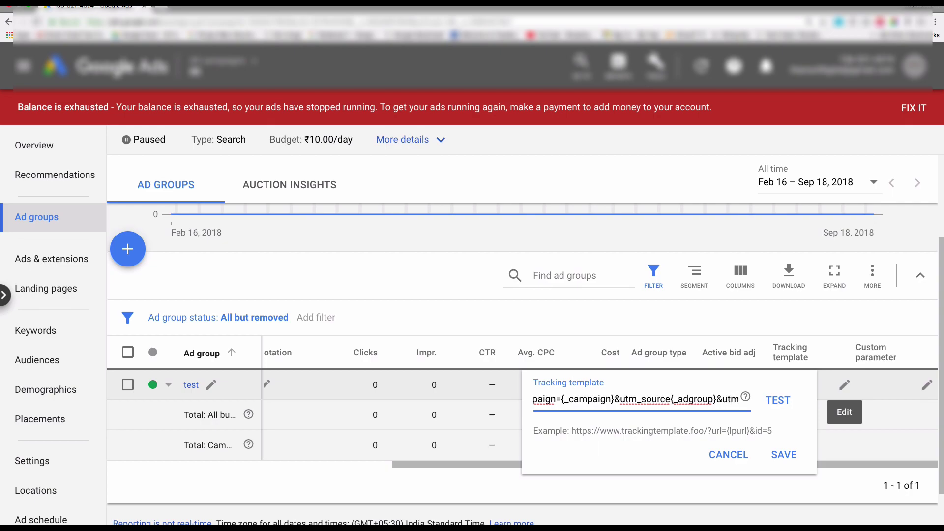
type("_content ")
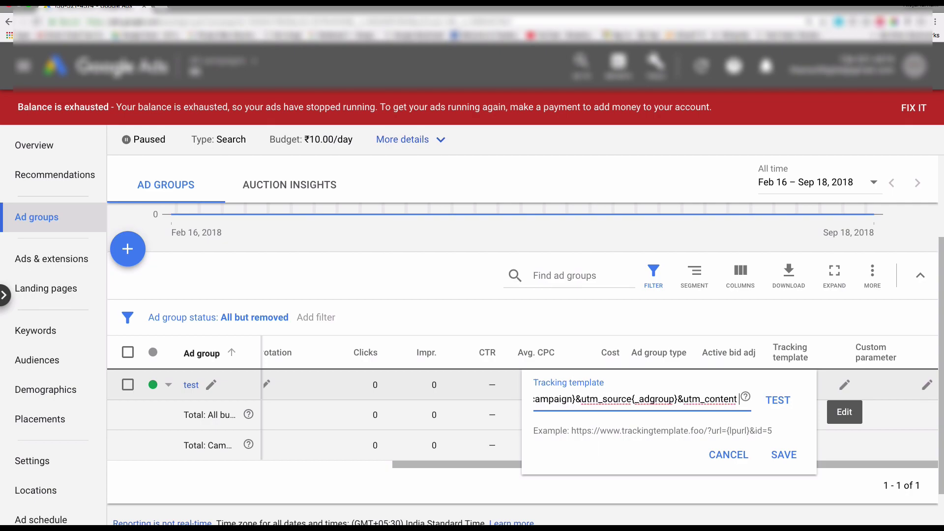
type("=")
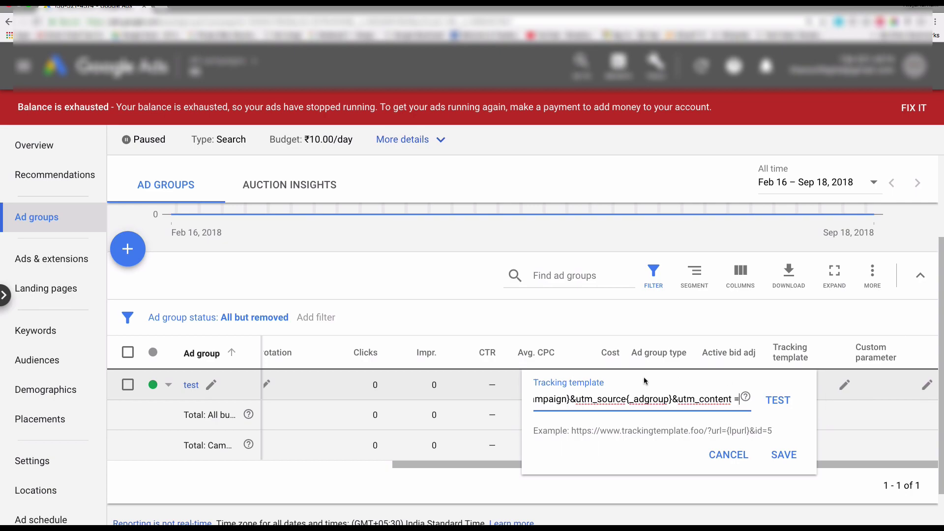
- Fix the ad group tracking template so it ends with &utm_content={_ad}&utm_keyword={keyword}
left_click(627, 399)
type("=")
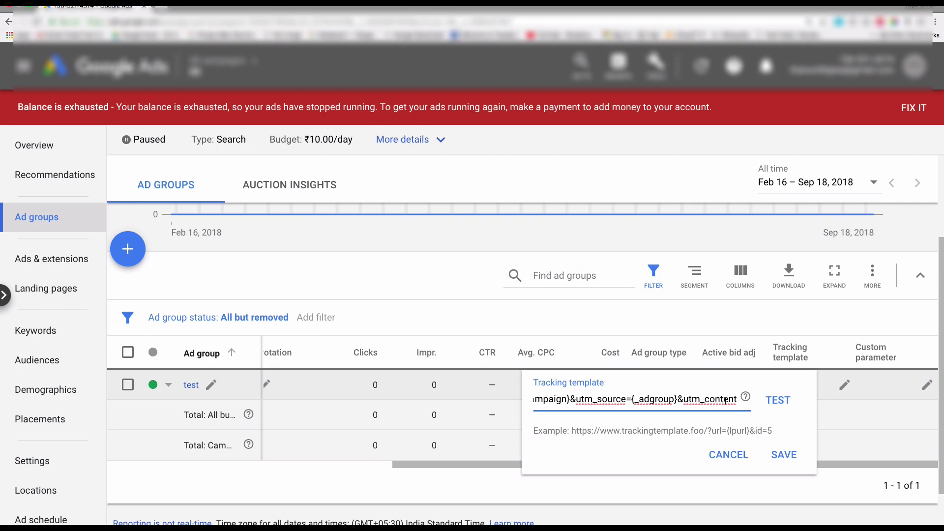
type("={")
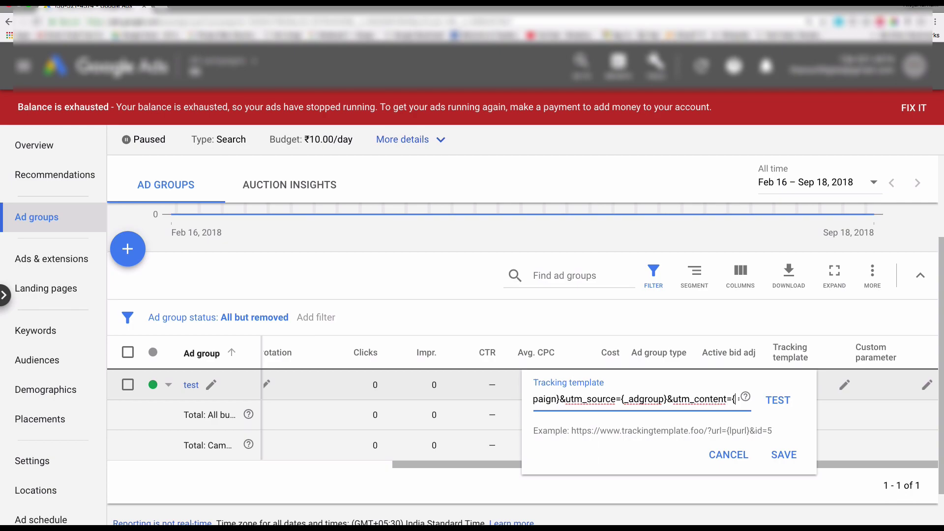
type("_ad} =")
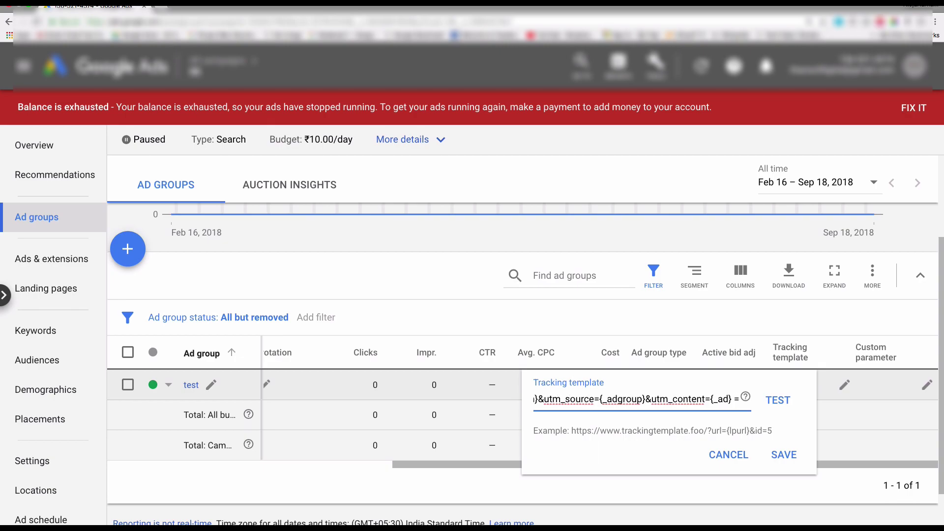
key("End")
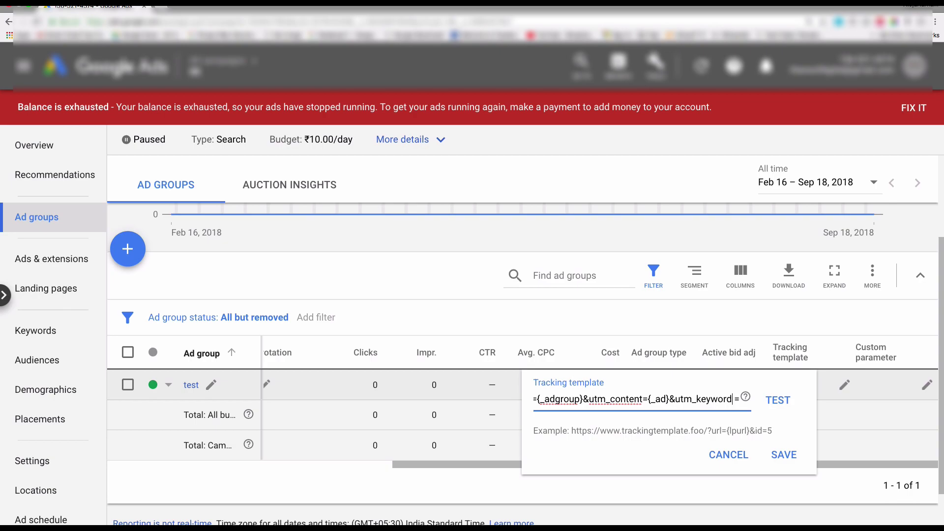
type("=")
key("Left")
key("BackSpace")
type("={key")
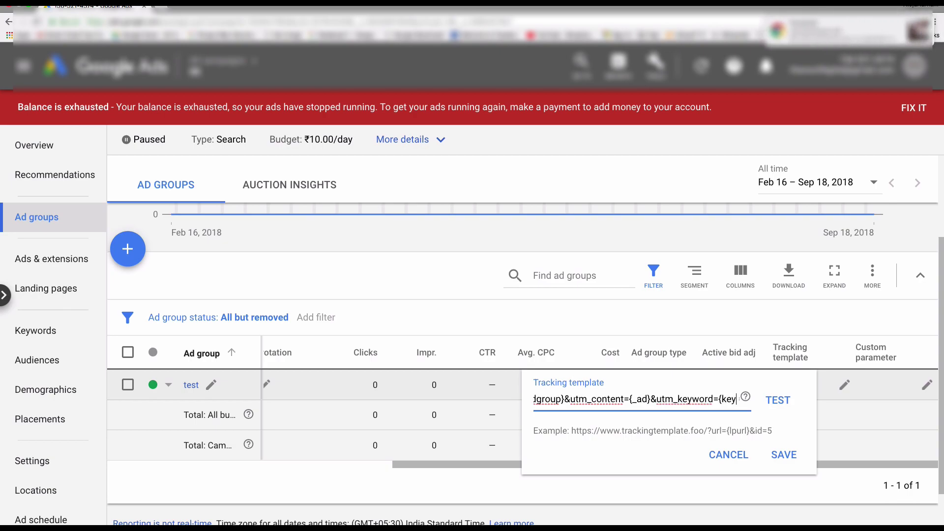
type("word}=")
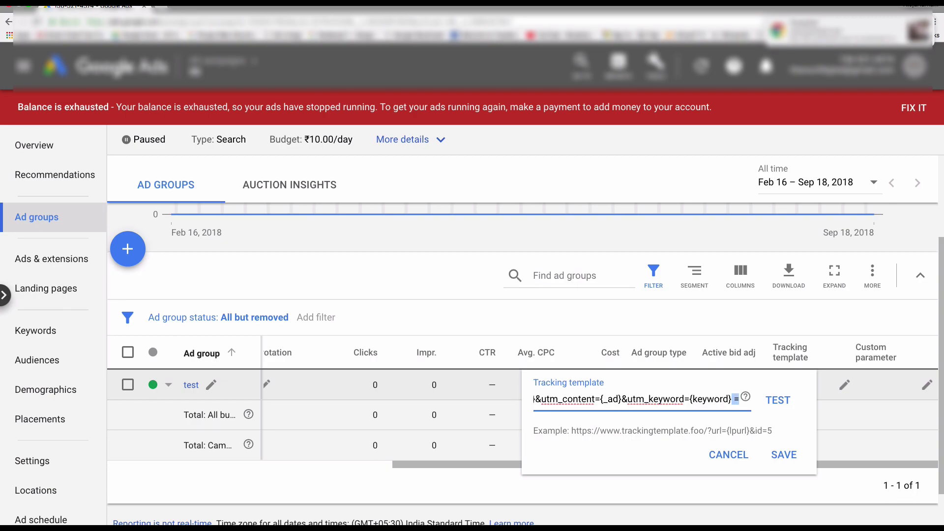
key("Delete")
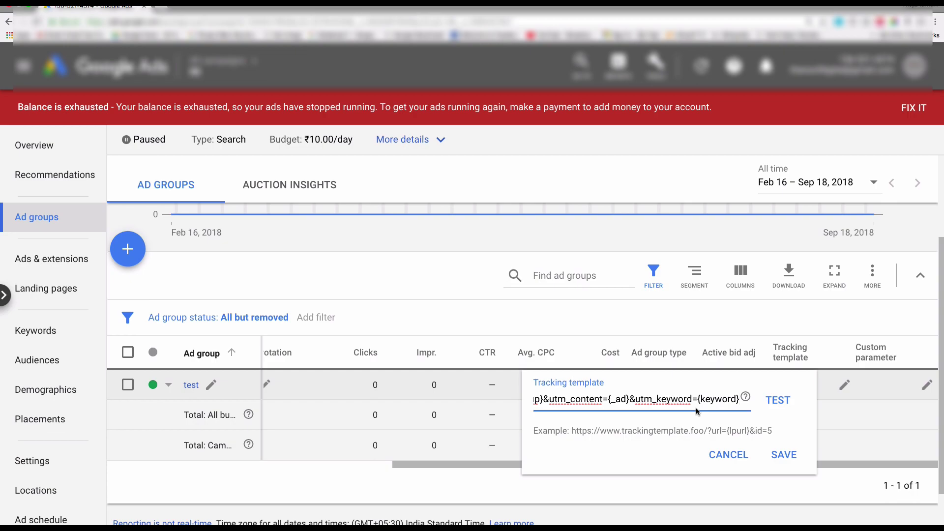
- Test the ad group tracking template and confirm the landing page is found
left_click(782, 401)
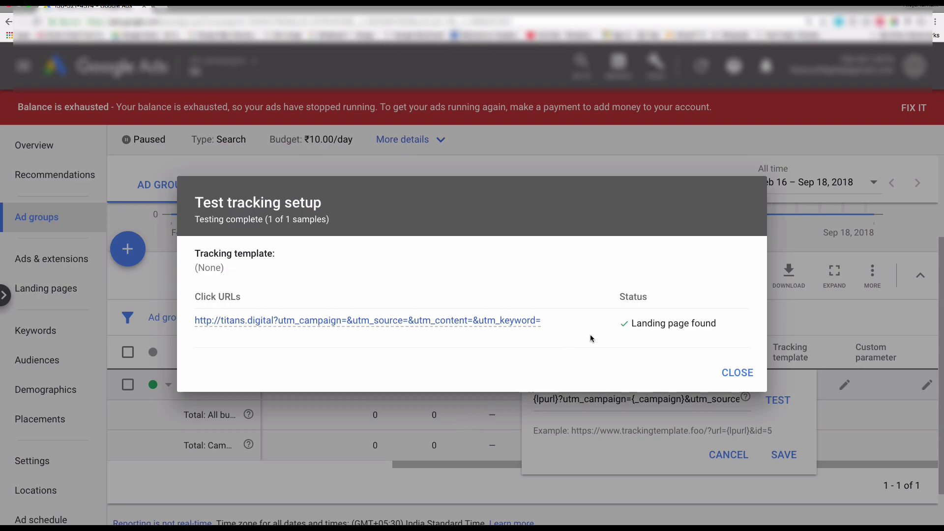
left_click_drag(632, 323, 728, 324)
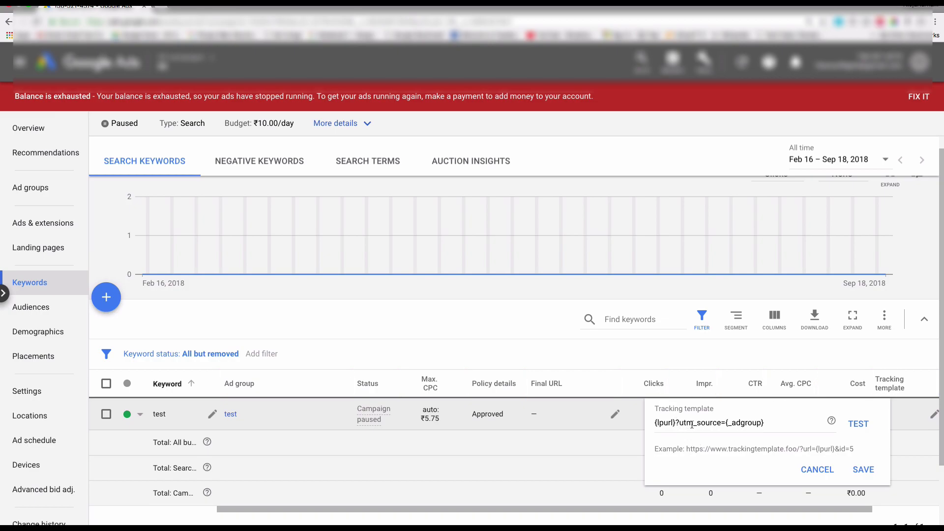
left_click(858, 424)
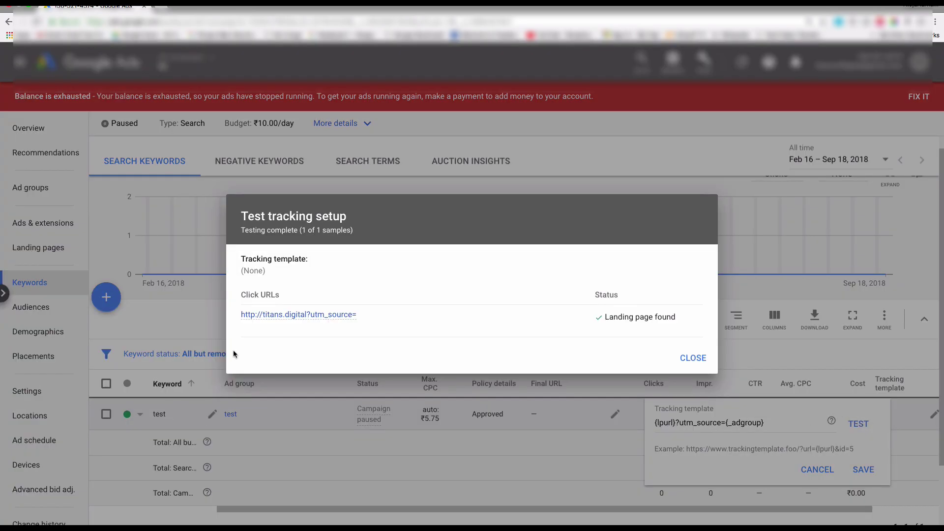
mouse_move(335, 315)
left_click(692, 358)
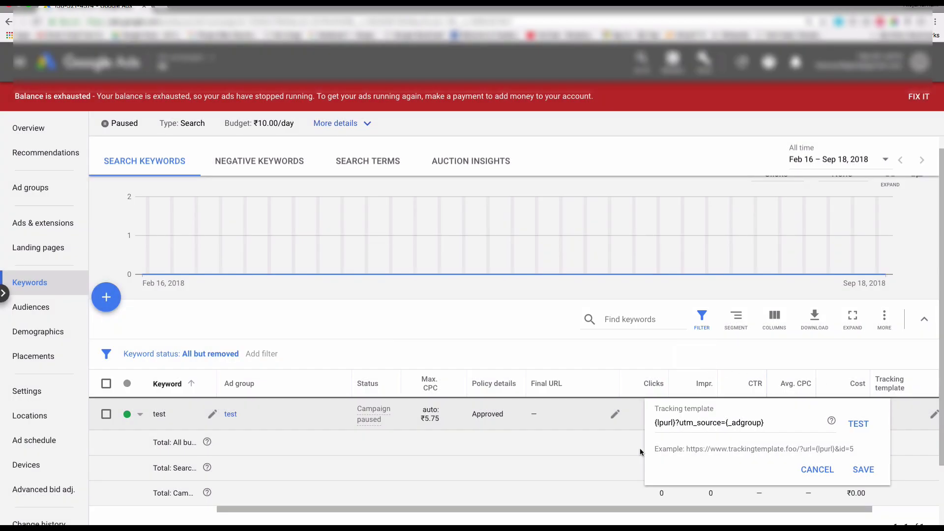
left_click(596, 453)
- Add custom parameter adgroup with value fictionBooks to the test keyword
scroll(799, 436, "down", 2)
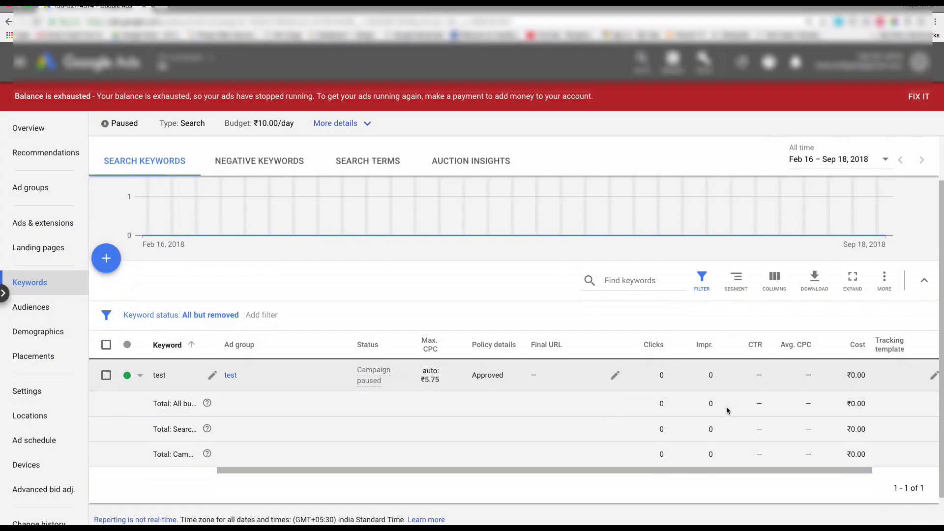
left_click_drag(763, 469, 862, 468)
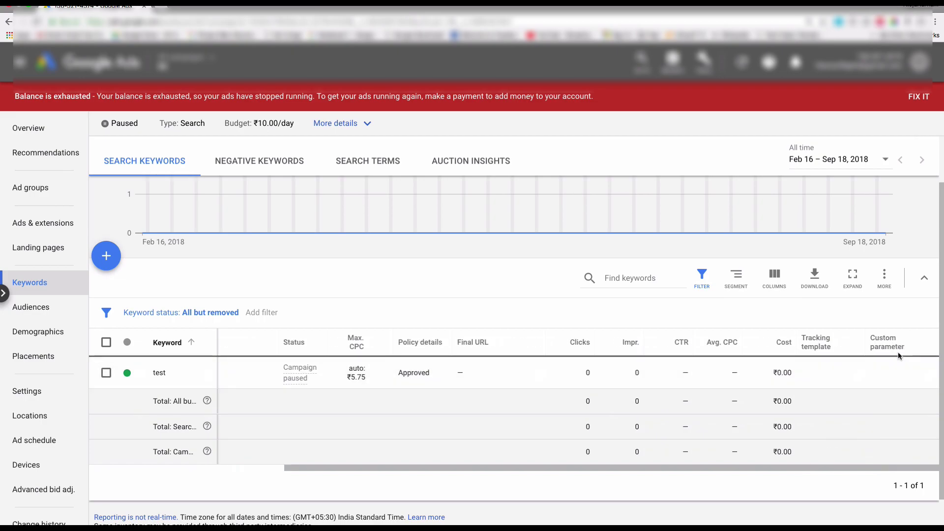
left_click(919, 373)
left_click(661, 398)
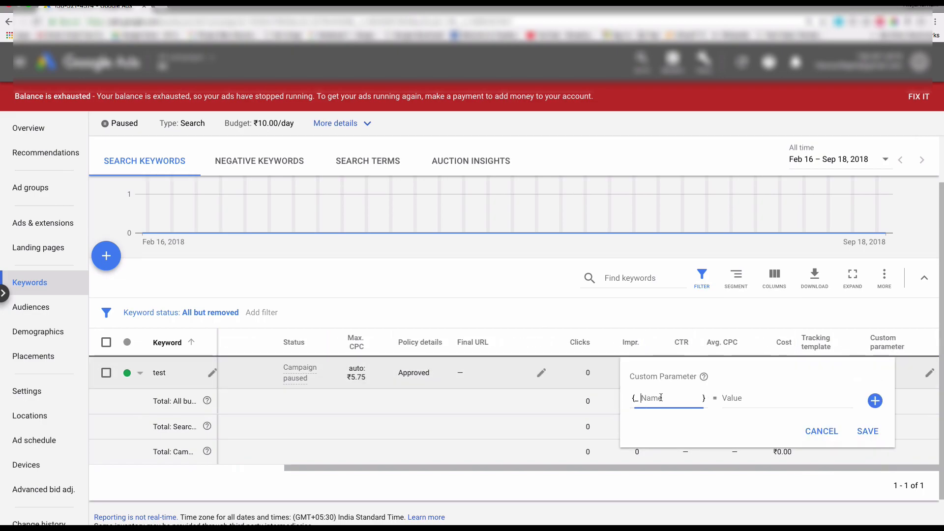
type("adgroud")
key("BackSpace")
type("p")
key("Tab")
type("fictionBooks")
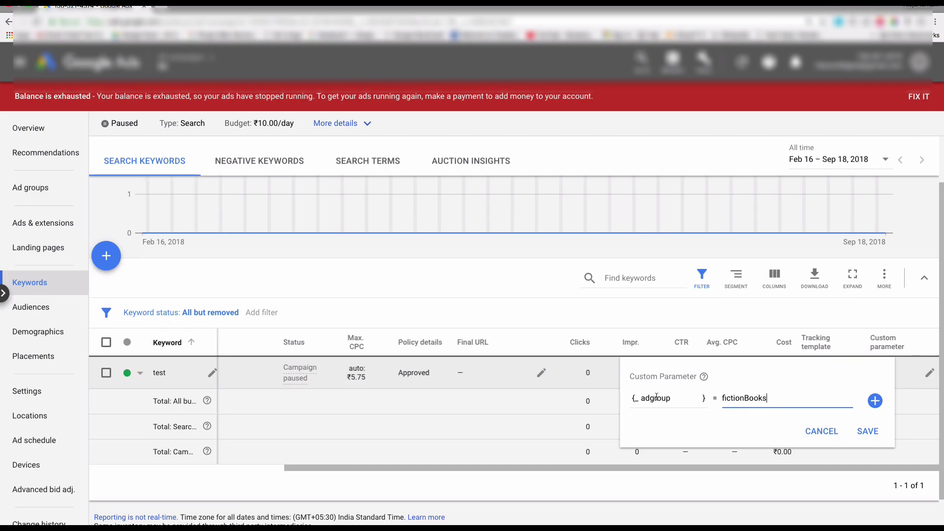
- Add a second custom parameter ad with value 121 and save both
left_click(875, 401)
left_click(657, 427)
type("ad")
key("Tab")
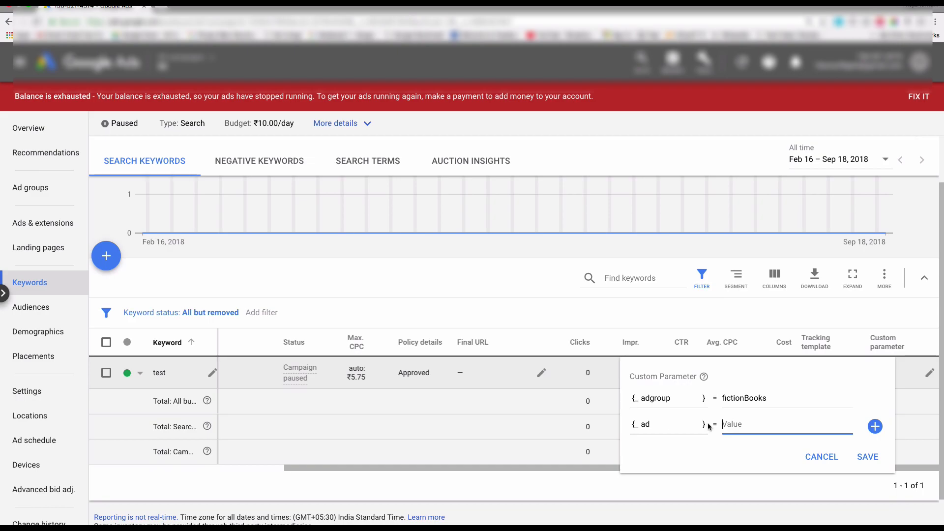
type("121")
left_click(868, 456)
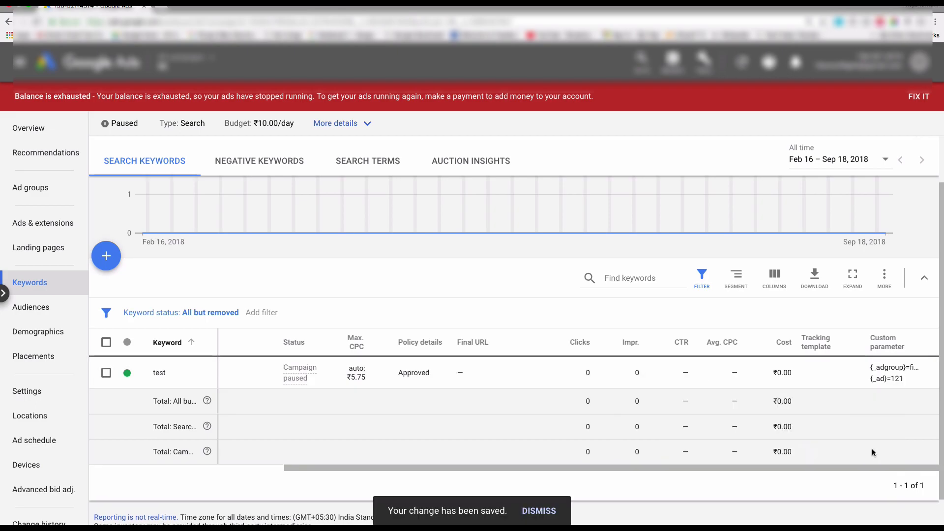
- Set the keyword tracking template to {lpurl}?utm_source={_adgroup}&utm_content={_ad} and test it
left_click(834, 377)
type("{")
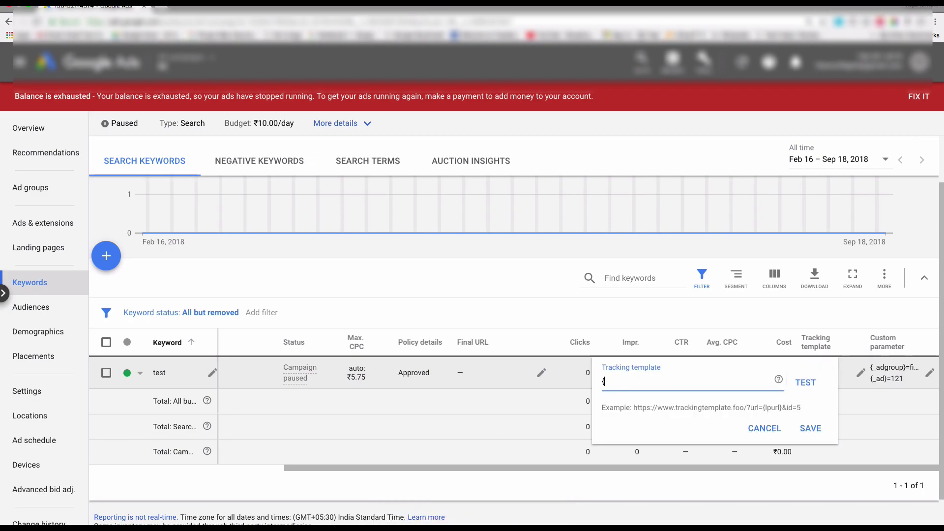
type("lpurl}")
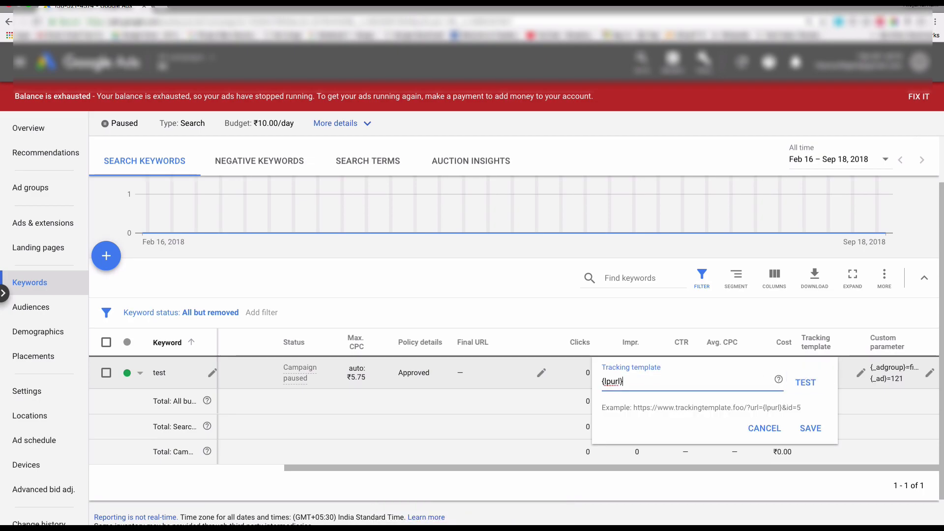
type("?")
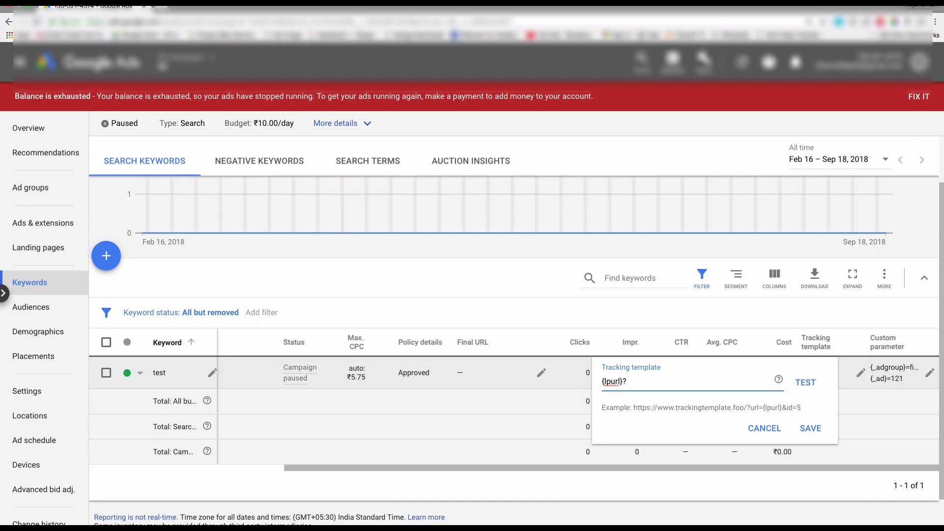
type("utm_source={_adgroup}")
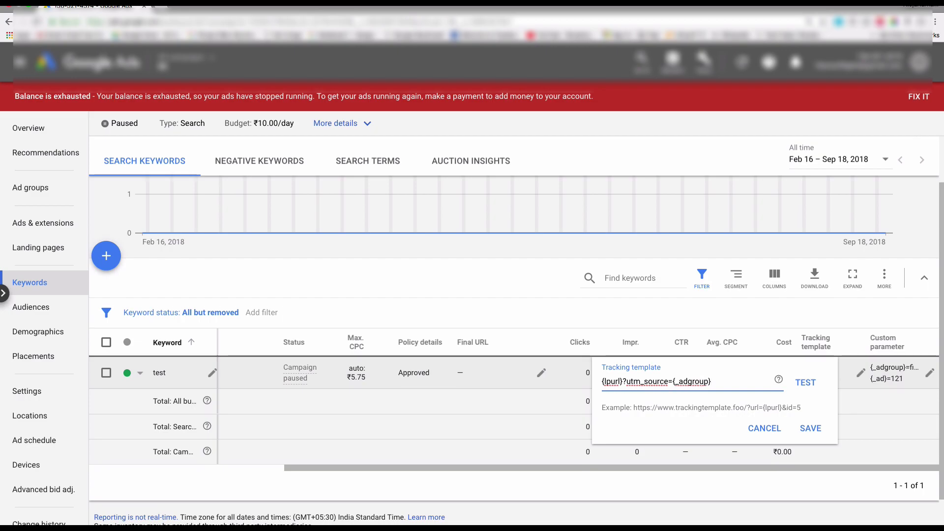
type("&utm")
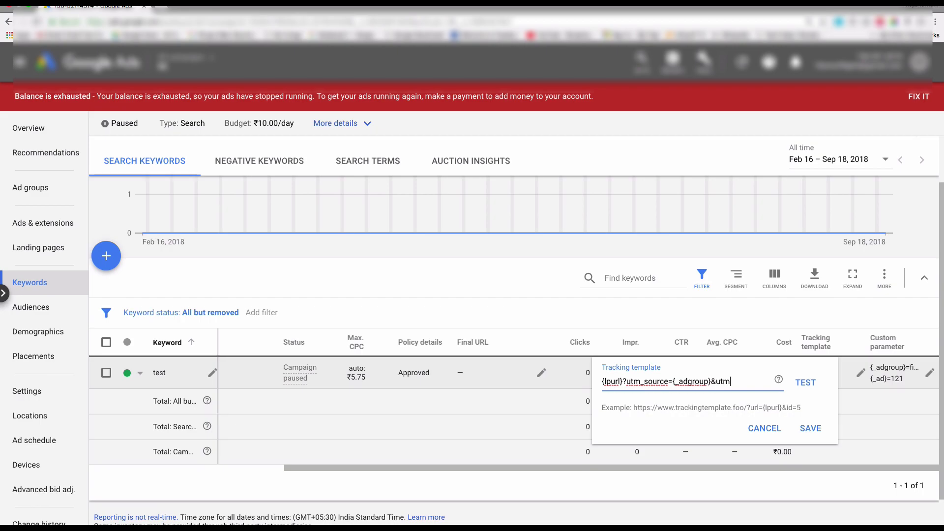
type("_content={_ad}")
left_click(808, 381)
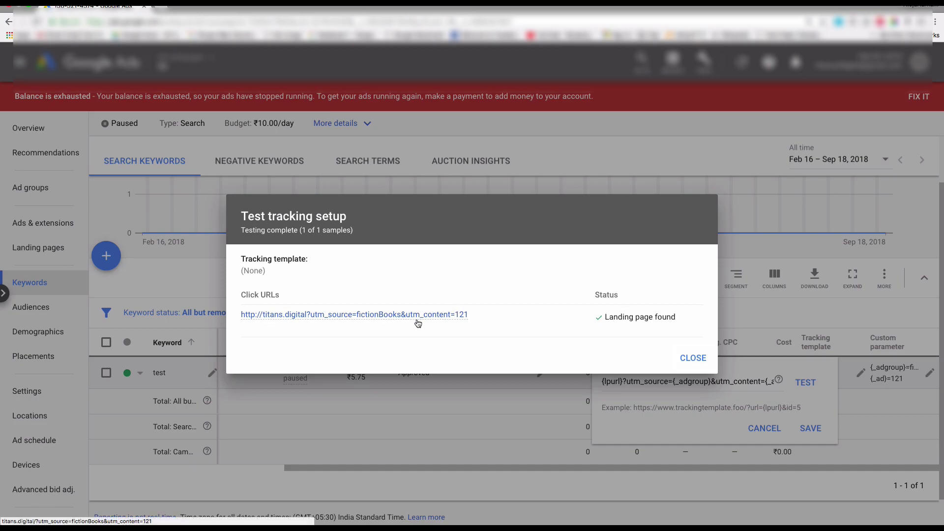
- Rerun the tracking test and view the click URL details showing fictionBooks and 121 from the keyword
mouse_move(418, 317)
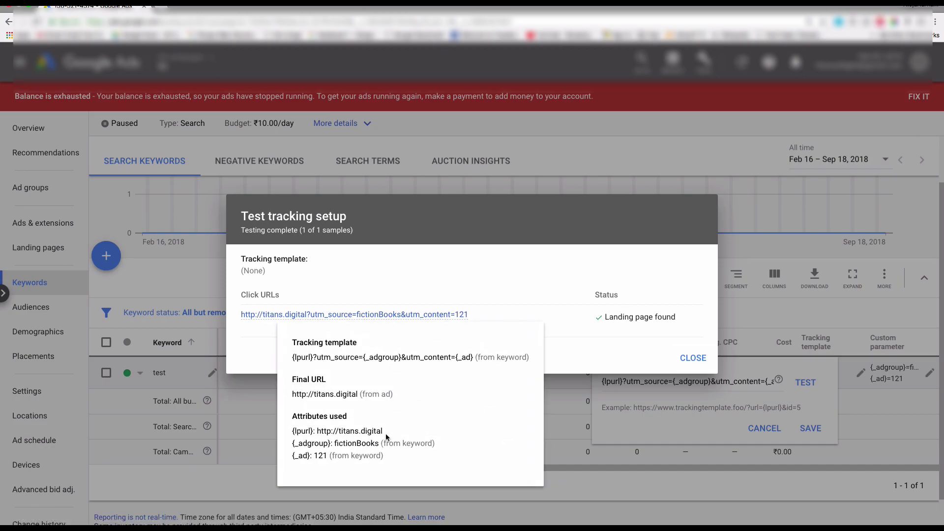
left_click_drag(335, 444, 380, 445)
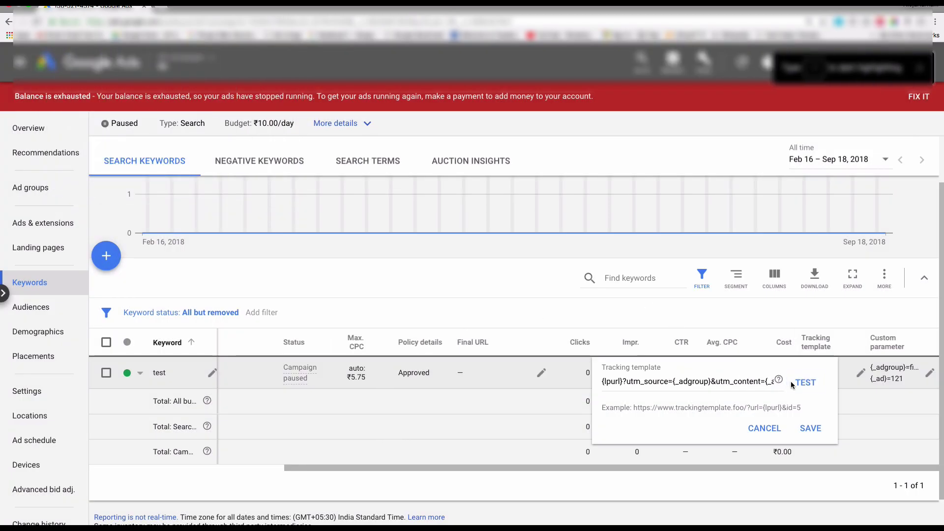
left_click(813, 381)
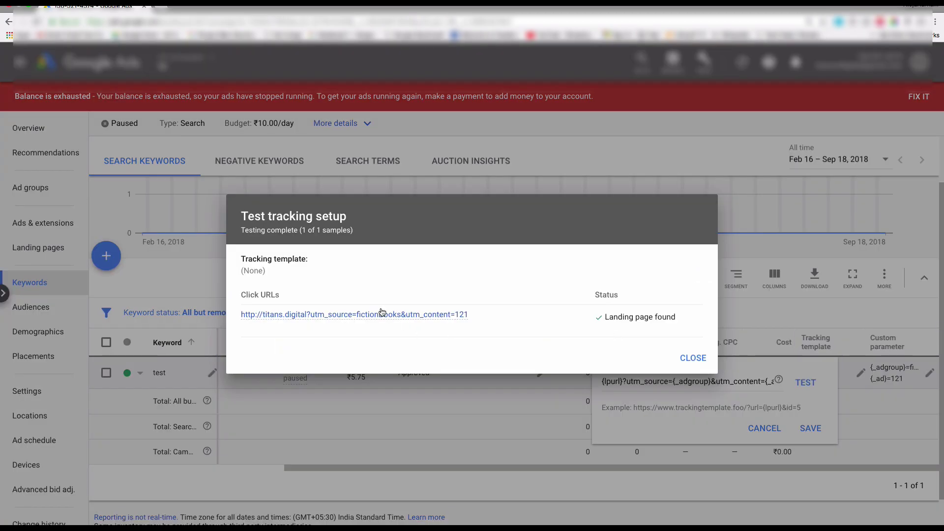
mouse_move(382, 316)
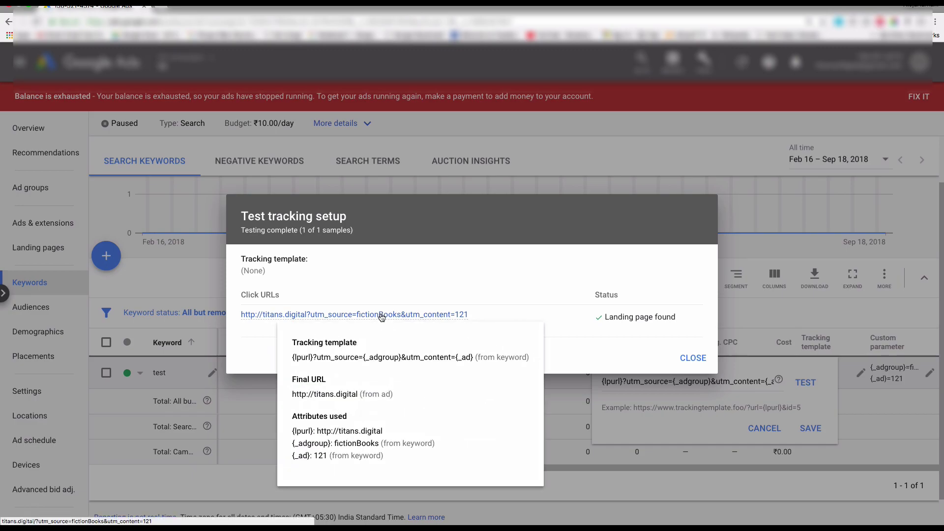
left_click(382, 316)
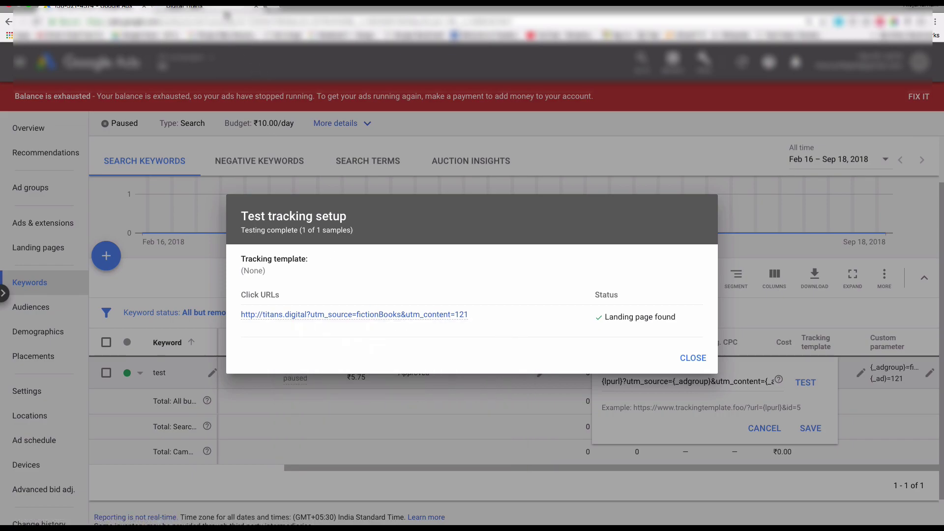
left_click(226, 9)
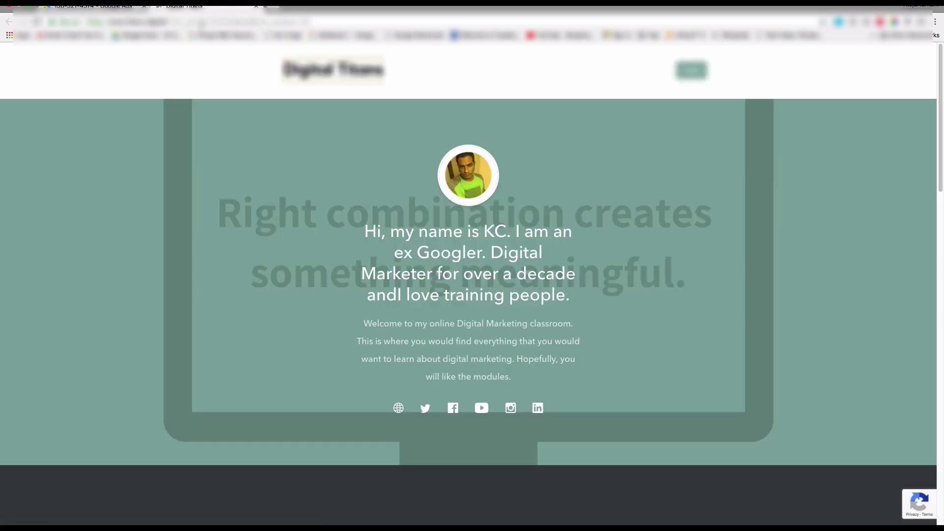
- Inspect the Digital Titans landing page address, then return to Google Ads
left_click_drag(212, 23, 251, 23)
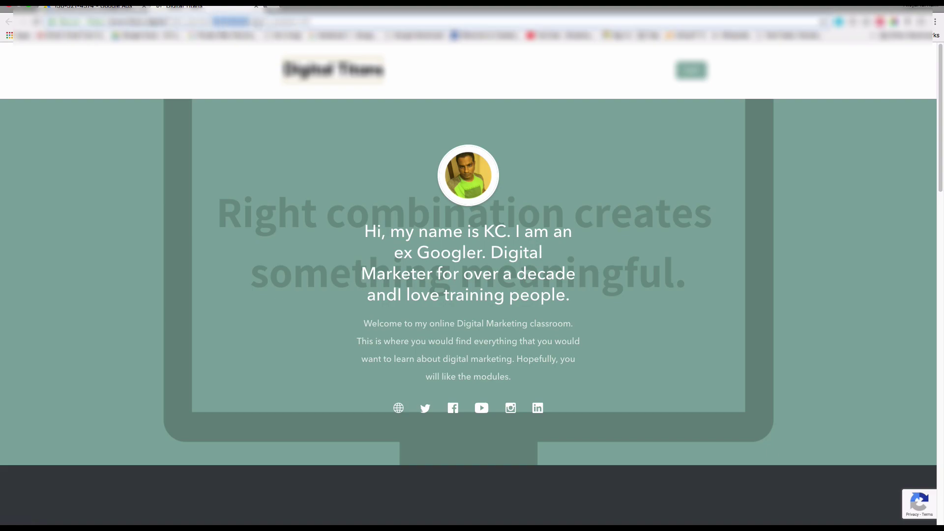
left_click(306, 22)
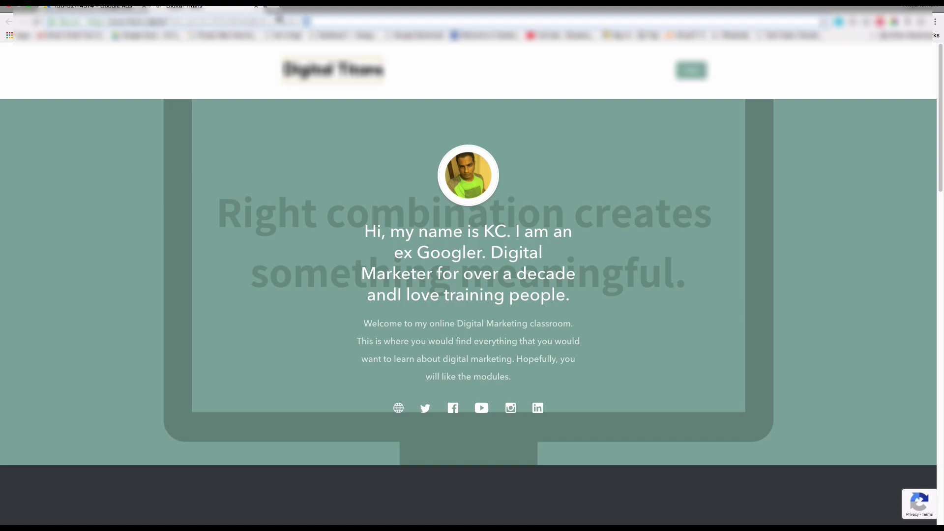
left_click(133, 8)
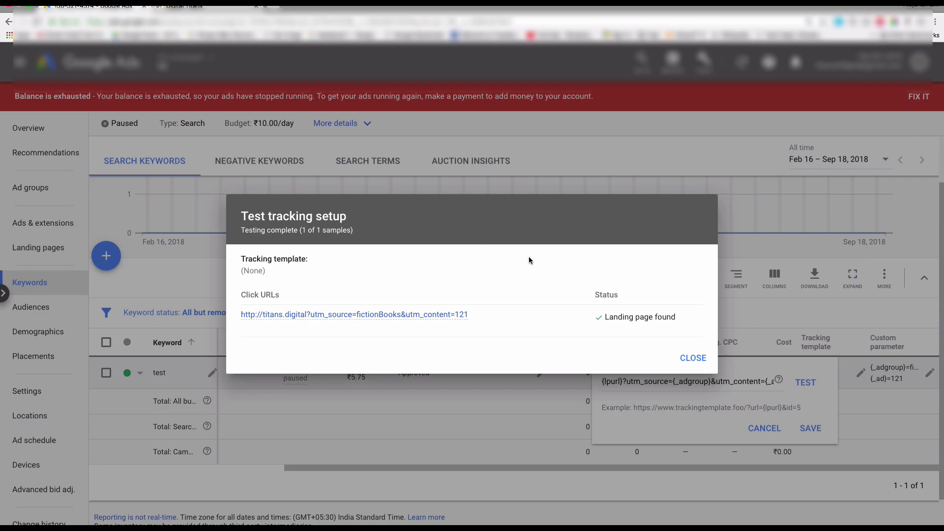
- Add a third custom parameter keyword = keyword to the test keyword and save
left_click(693, 358)
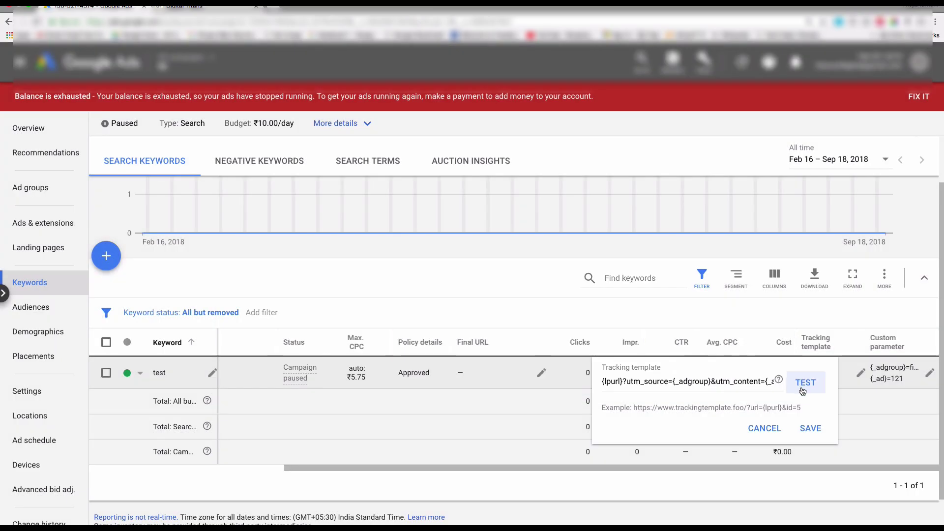
left_click(901, 386)
left_click(910, 385)
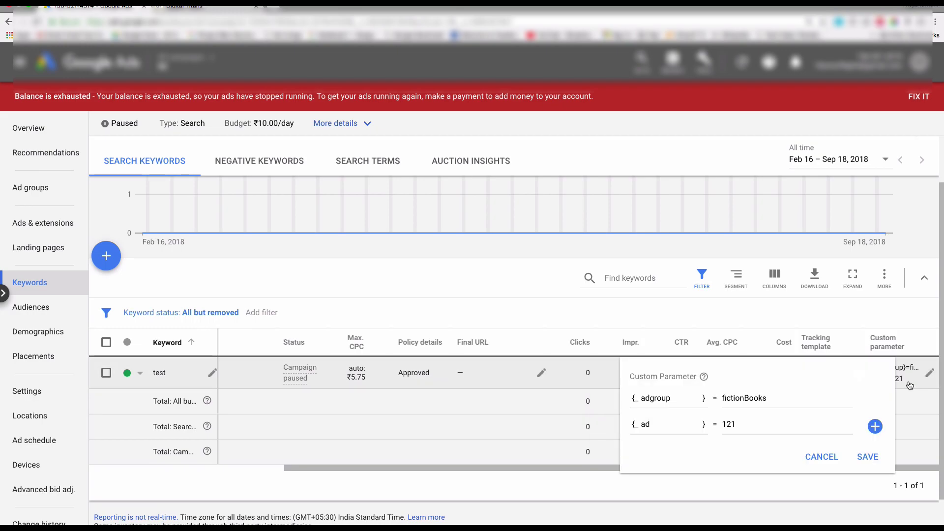
left_click(875, 427)
left_click(663, 454)
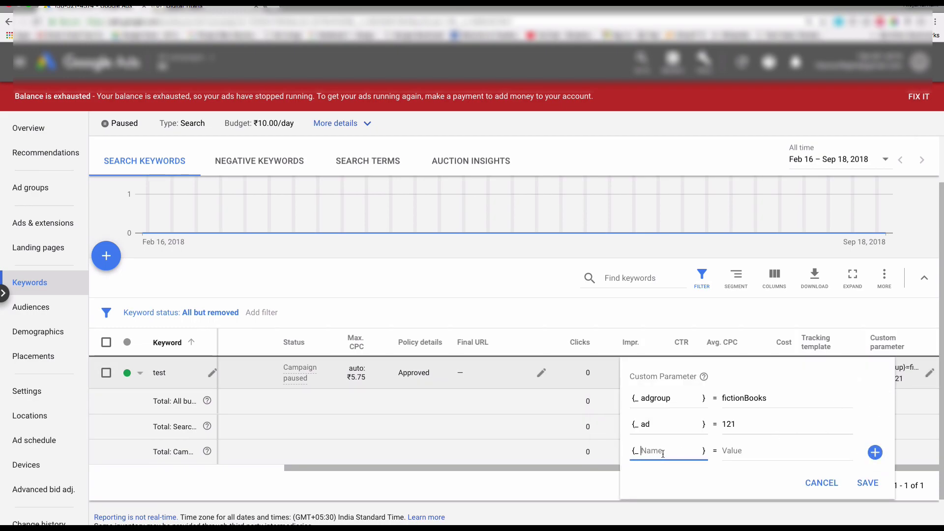
type("keyword")
left_click(733, 450)
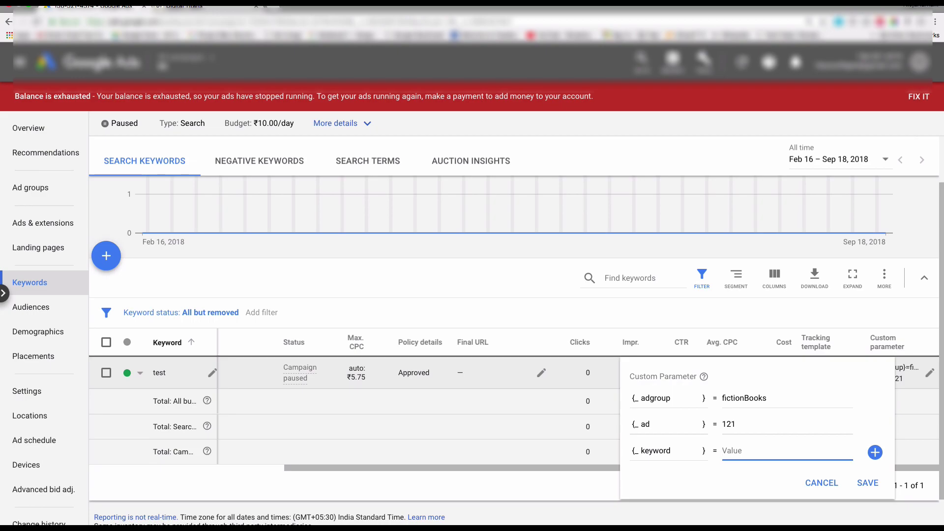
type("keyword")
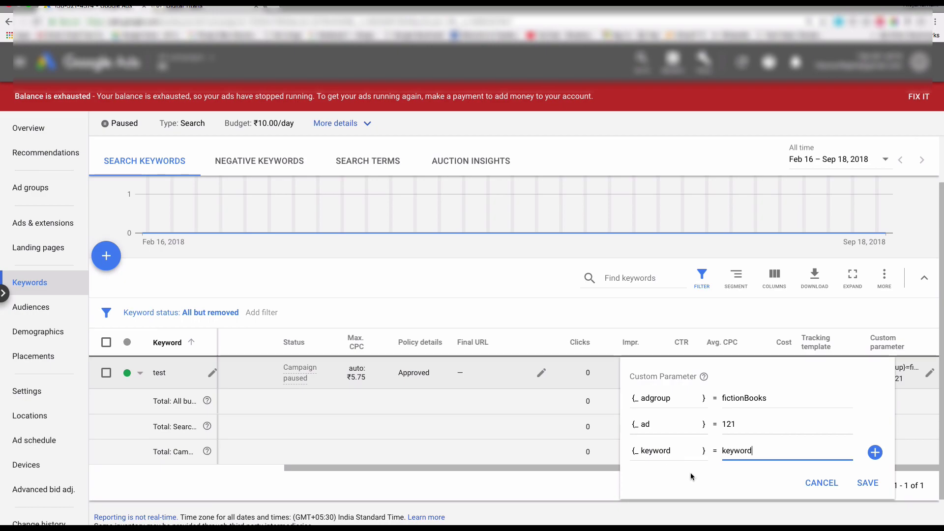
left_click(867, 483)
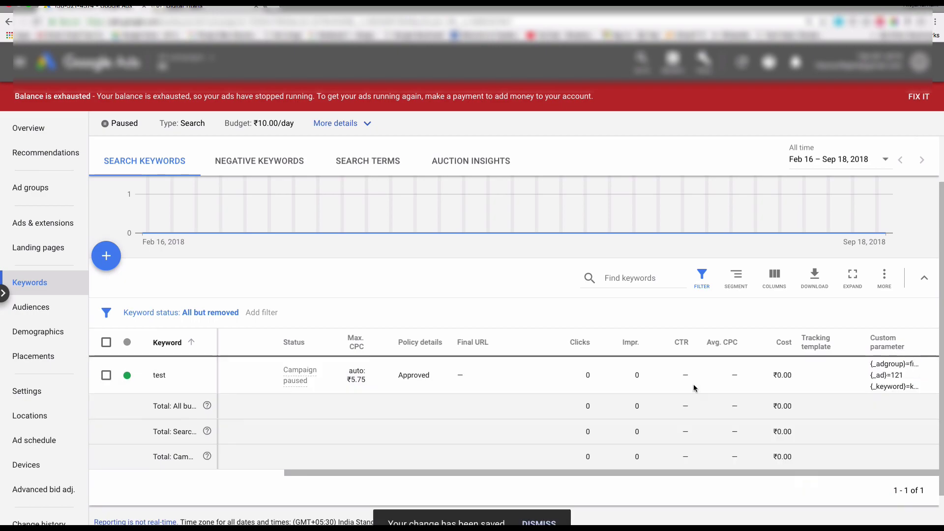
- Set the keyword tracking template to {lpurl}?utm_keyword={_keyword}, test it, and close the results
left_click(860, 375)
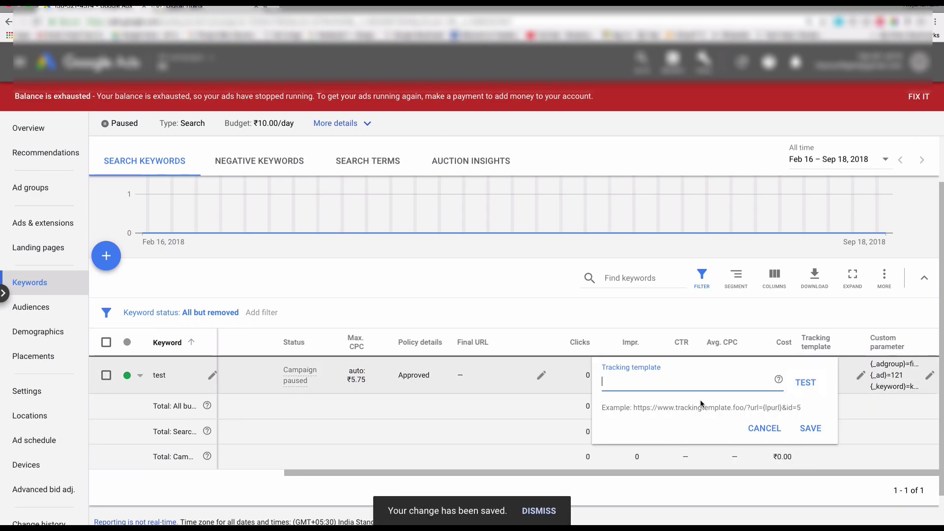
type("{lpurl")
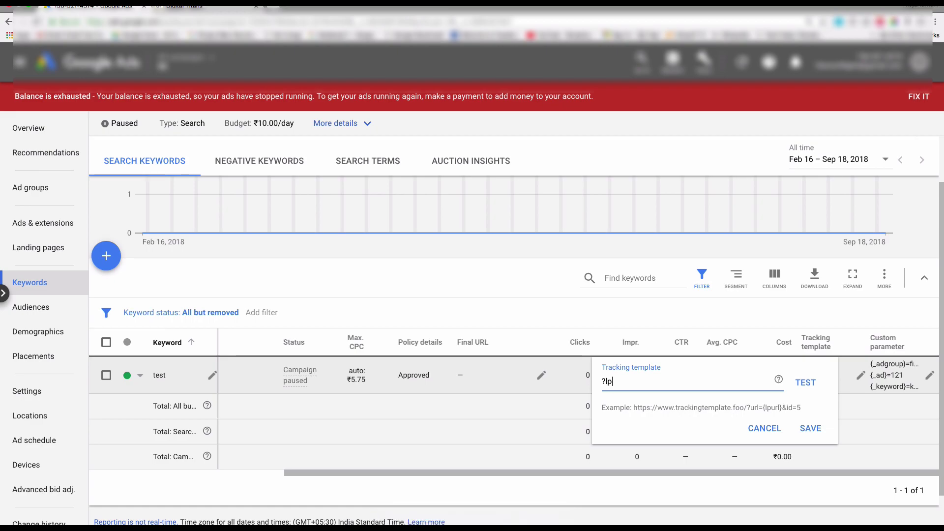
type("l")
key("BackSpace")
key("BackSpace")
type("rl")
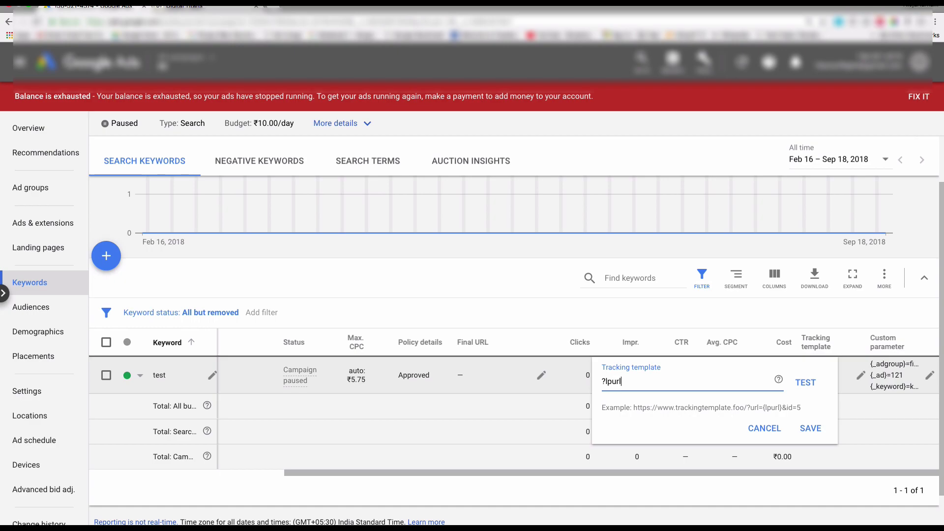
key("BackSpace")
key("BackSpace")
key("BackSpace")
key("BackSpace")
type("{lpurl}?utm_keyword={_keyword}")
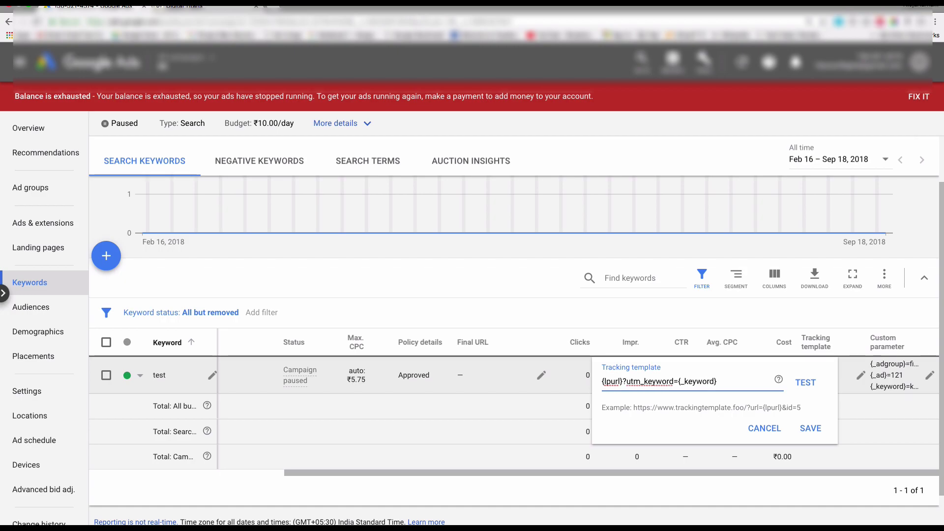
left_click(801, 382)
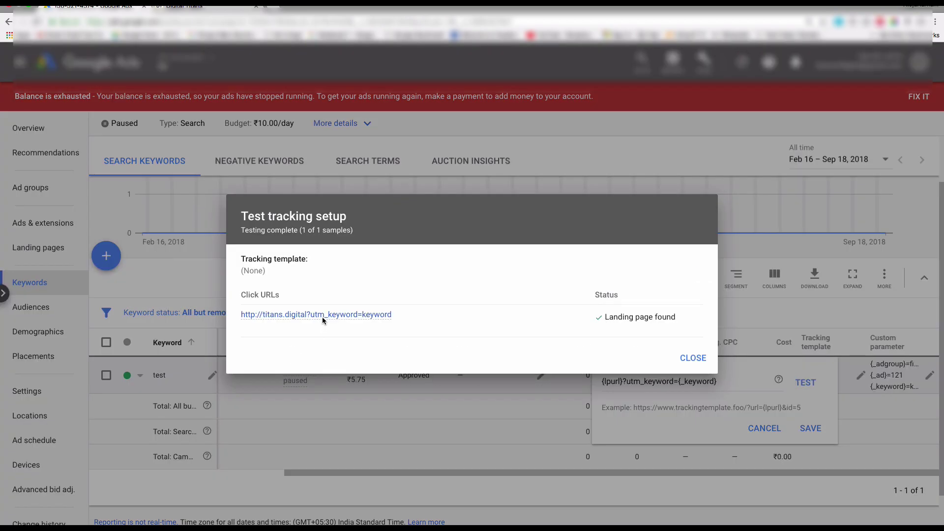
mouse_move(322, 319)
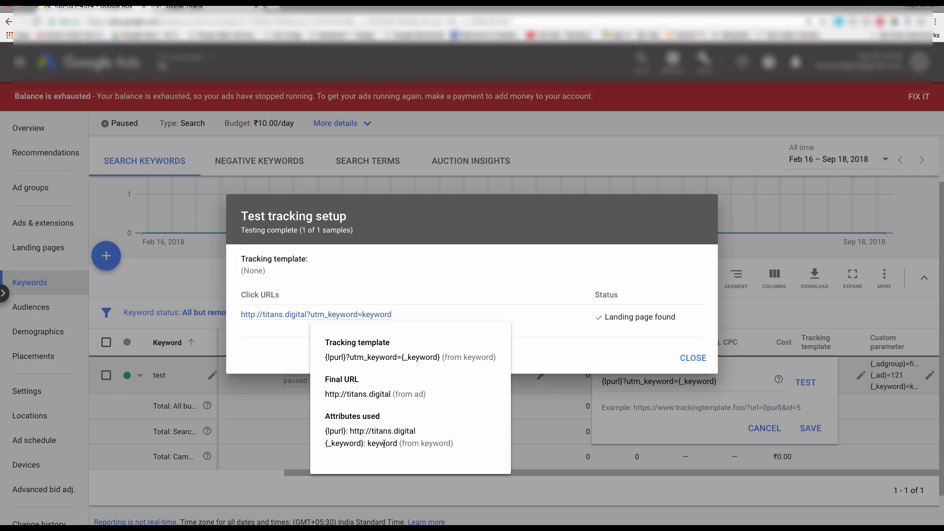
left_click(693, 358)
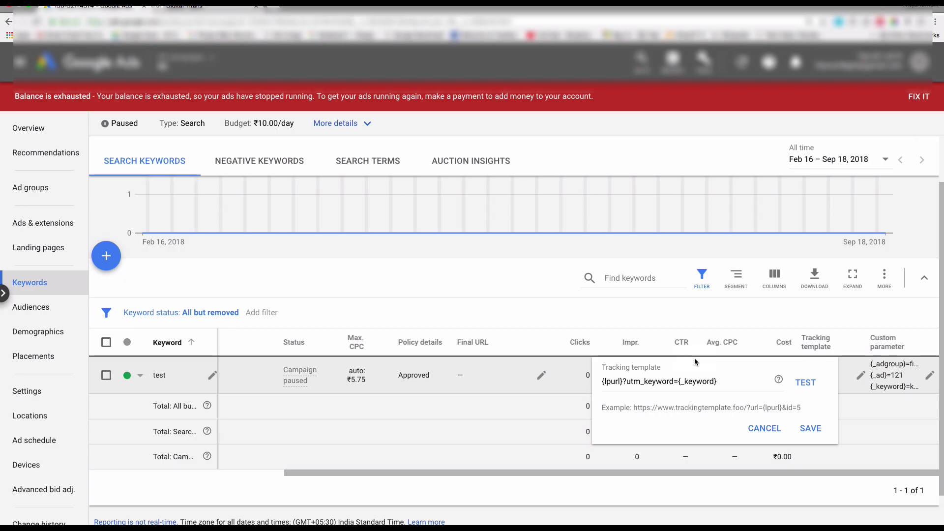
- Add a fourth custom parameter to the test keyword, device with value mobile, and save
left_click(921, 378)
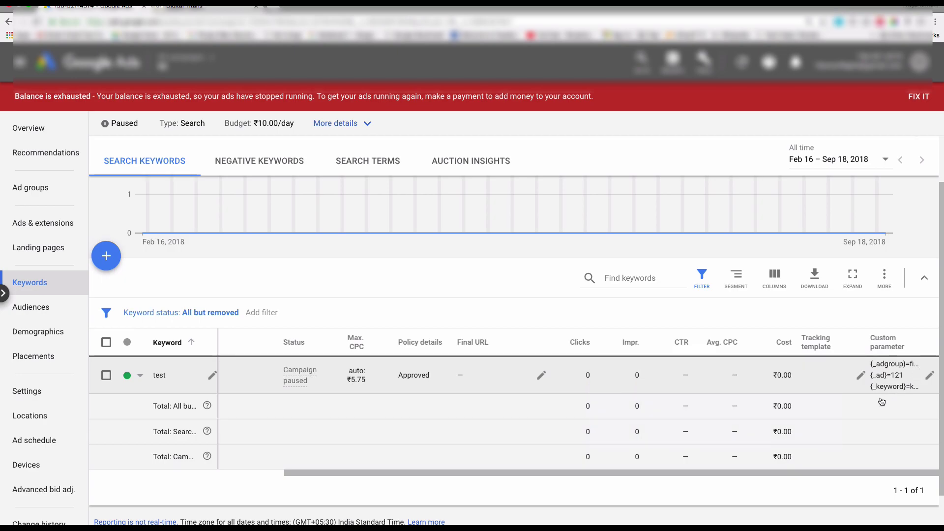
left_click(927, 383)
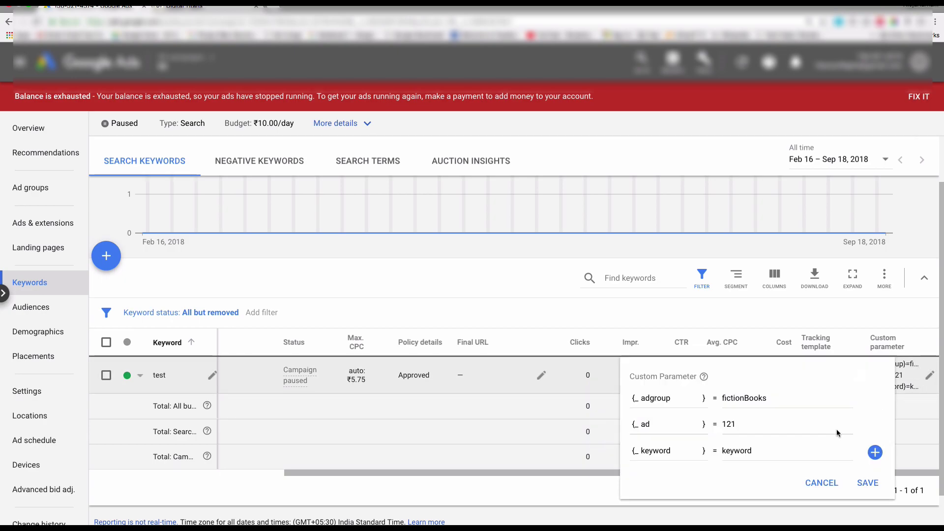
left_click(876, 452)
left_click(662, 477)
type("device")
key("Tab")
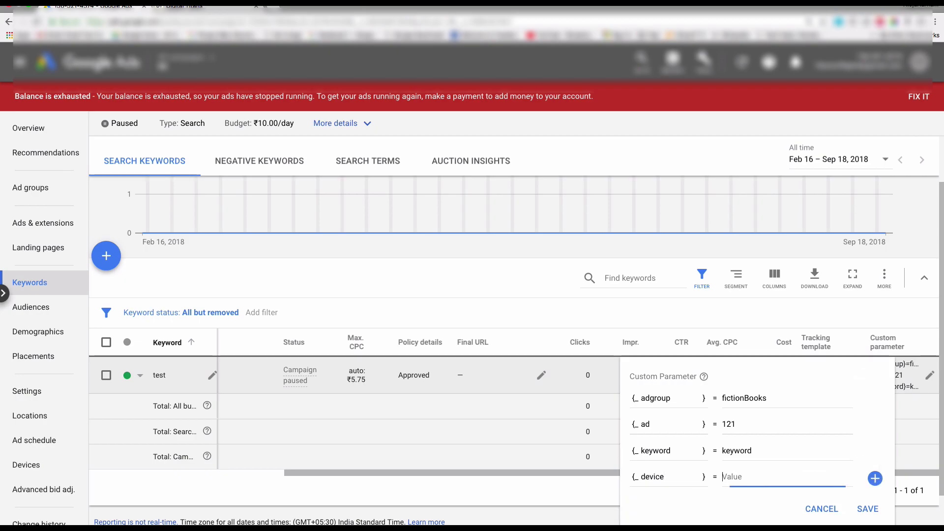
type("mobile")
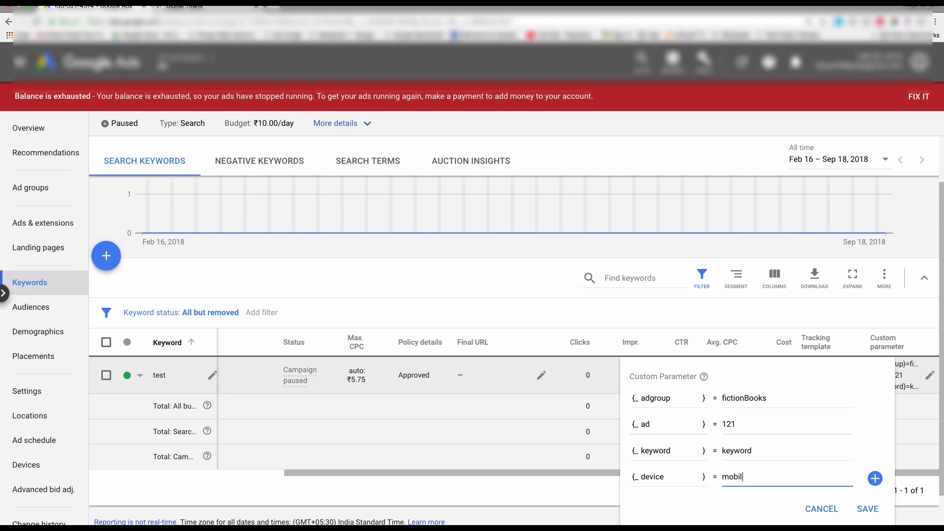
left_click(868, 509)
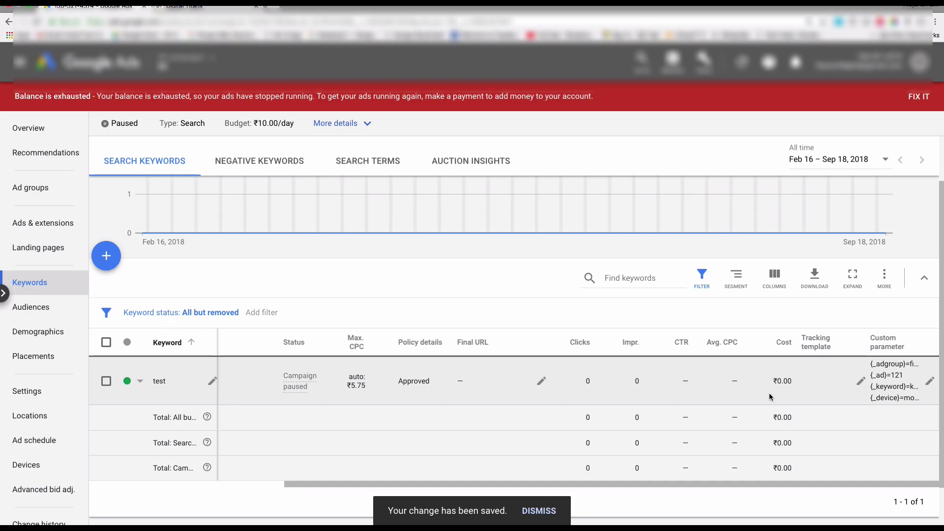
- Enter the tracking template {lpurl}?utm_source={_device}, fixing typos, and attempt to save it
left_click(857, 382)
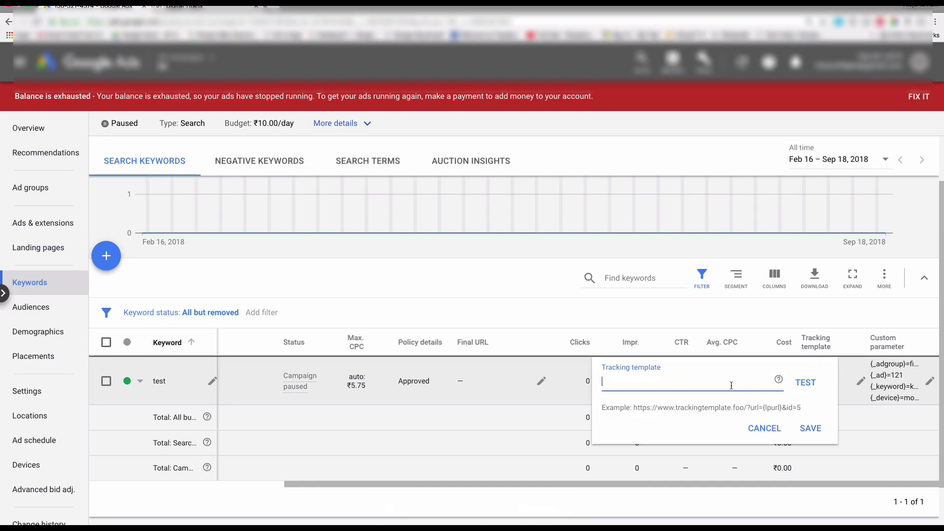
type("{lpurl?")
key("BackSpace")
type("}?devid")
key("BackSpace")
type("ce ")
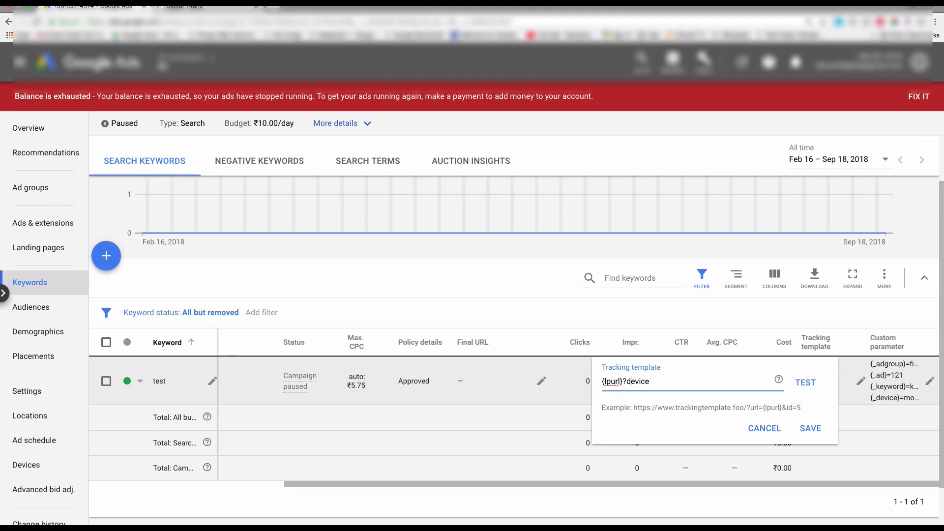
type("utm_sou")
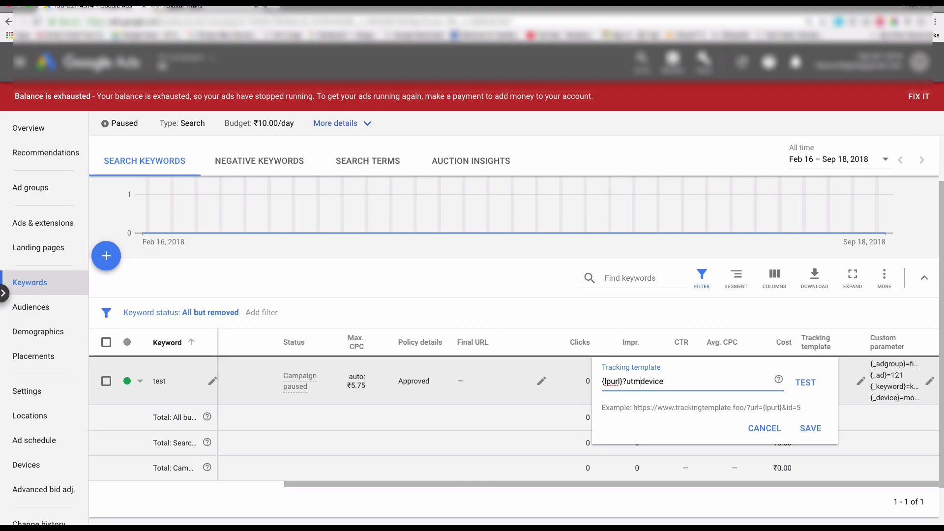
type("rce={_de")
key("BackSpace")
key("BackSpace")
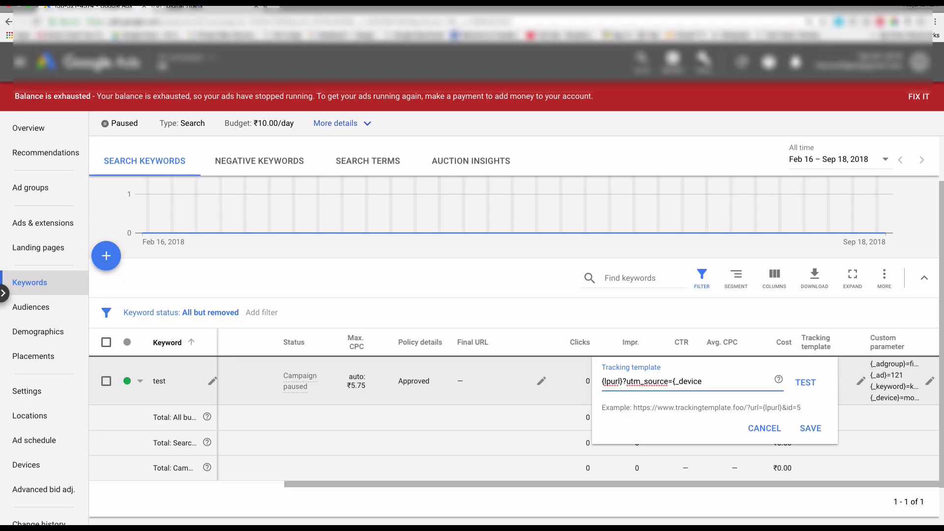
type("}")
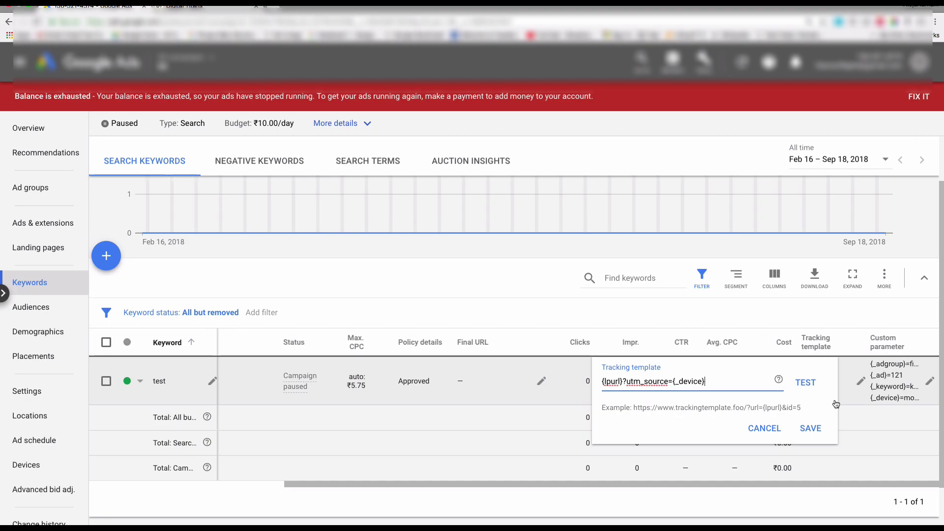
left_click(810, 428)
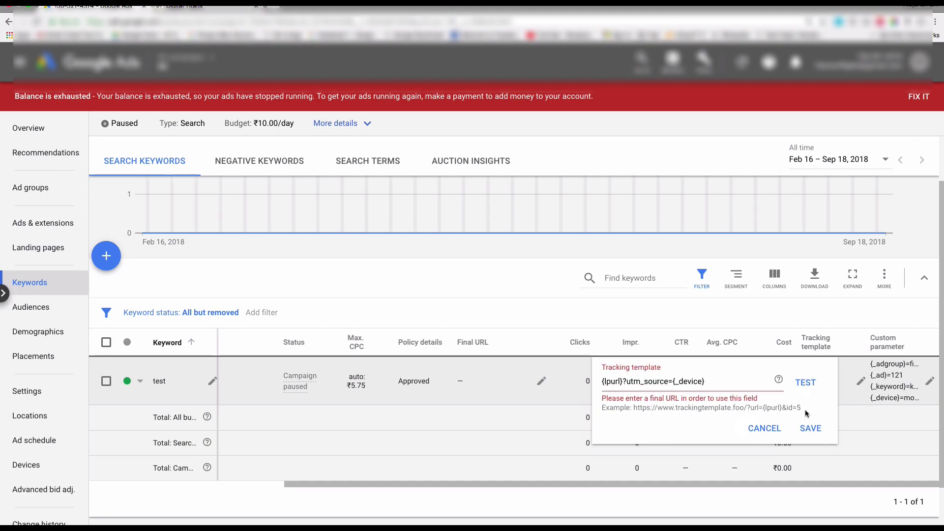
- Change utm_source to utm_device so the template reads {lpurl}?utm_device={_device}
left_click(671, 385)
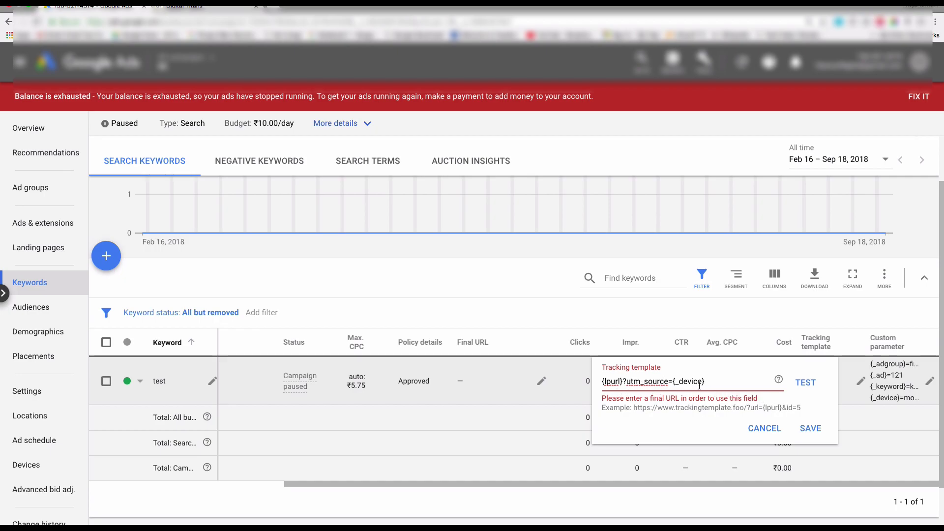
double_click(659, 383)
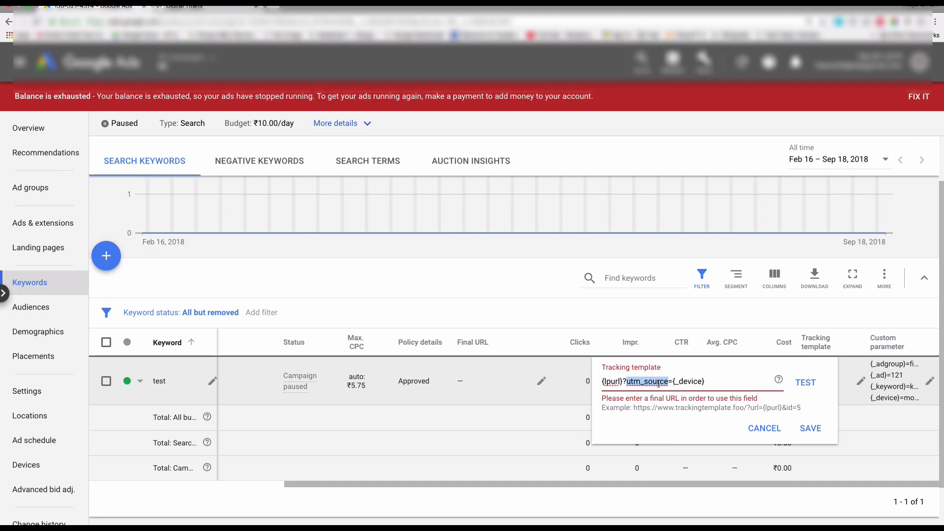
triple_click(659, 383)
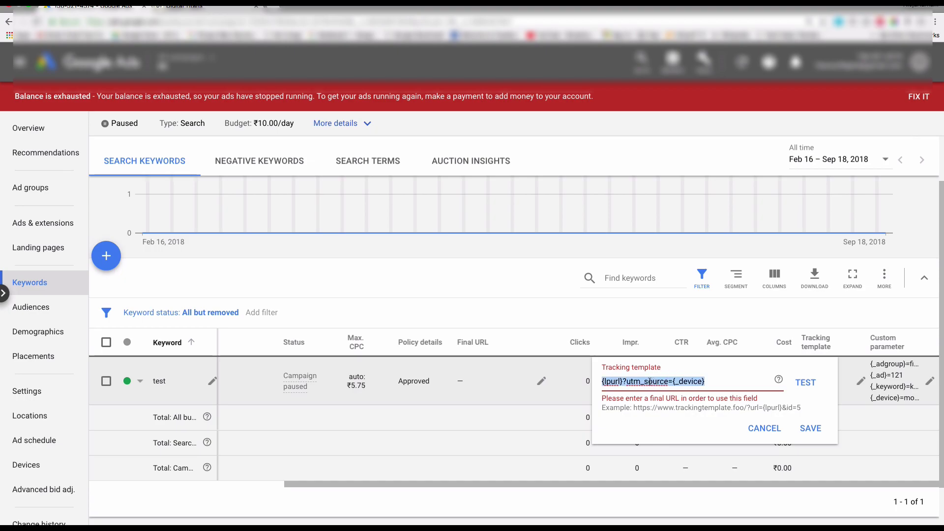
left_click(655, 382)
left_click_drag(669, 382, 644, 381)
type("device")
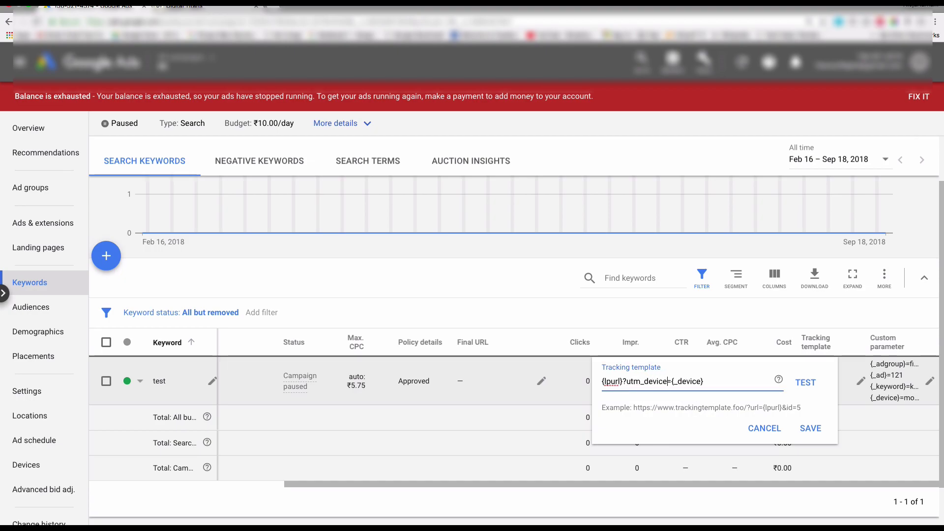
left_click(804, 383)
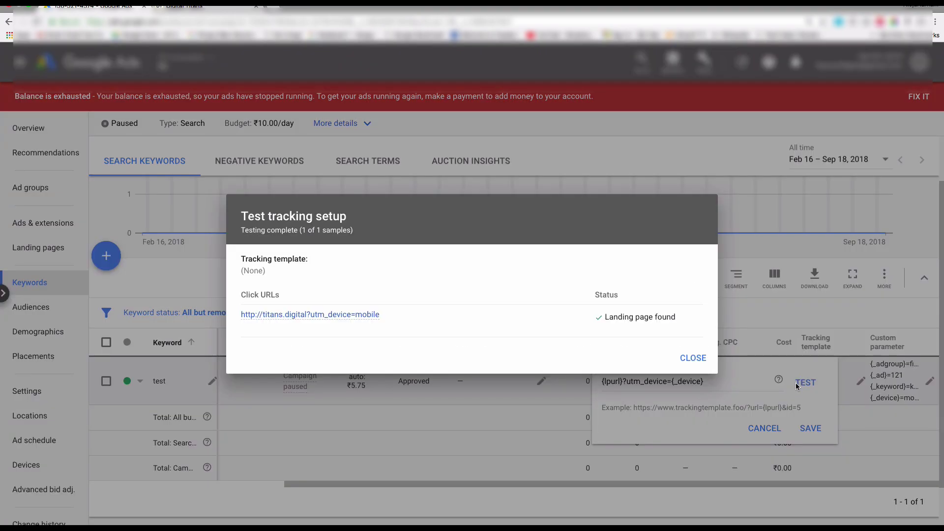
mouse_move(354, 319)
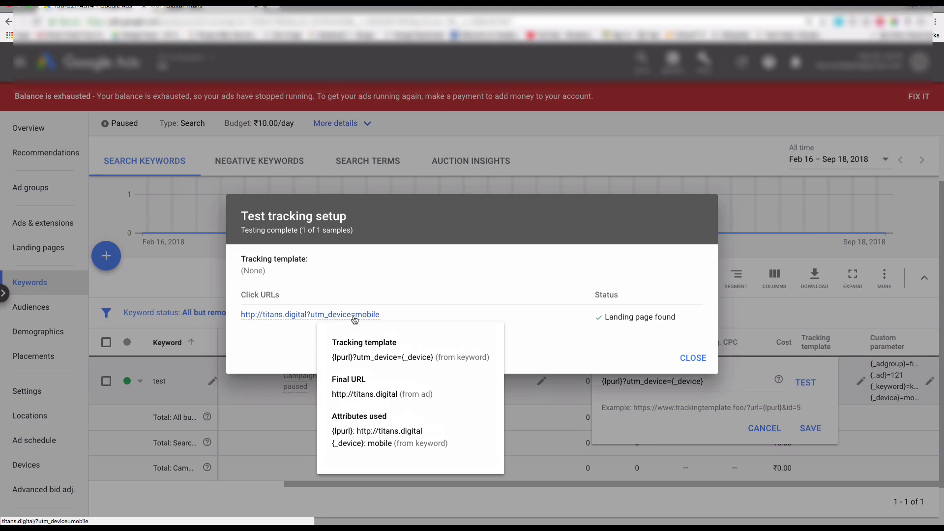
left_click_drag(366, 443, 427, 444)
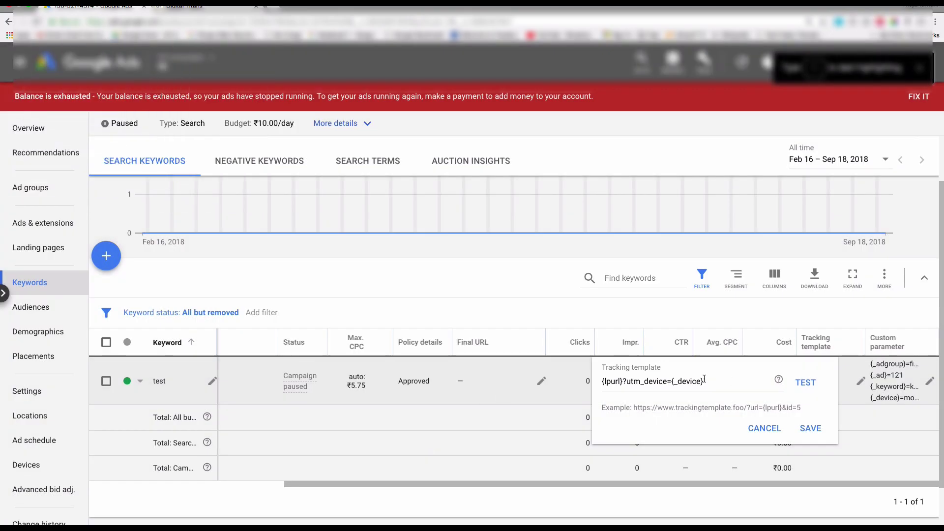
left_click(517, 417)
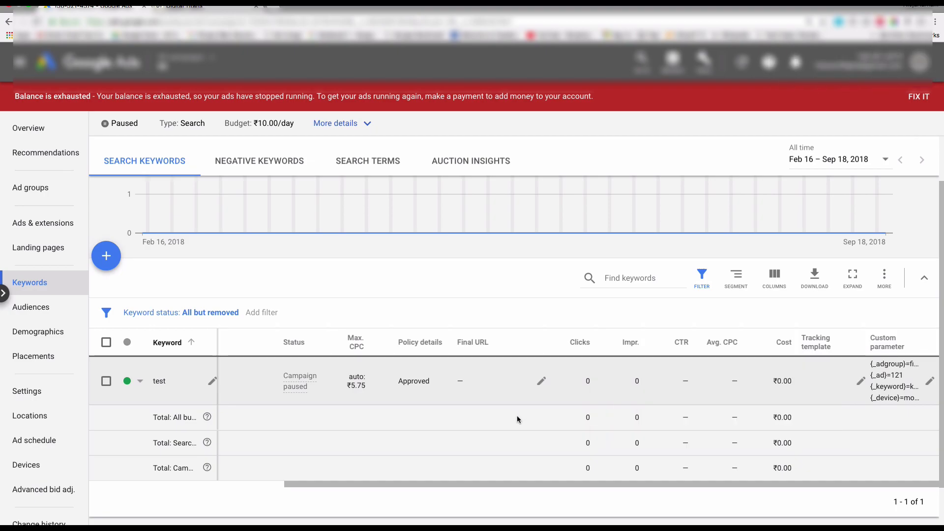